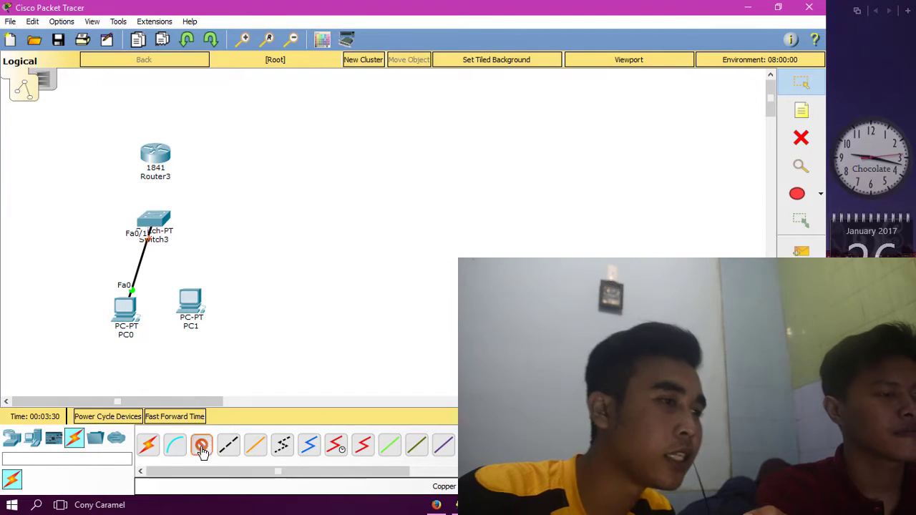
# Connect PC1's FastEthernet0 to the switch's FastEthernet1/1 with a copper straight-through cable, and shift PC1 slightly downward
pyautogui.click(192, 300)
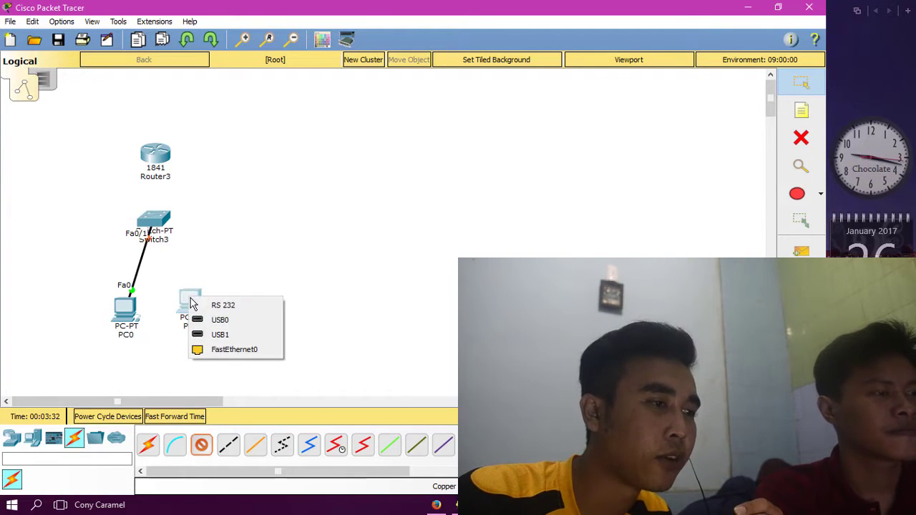
pyautogui.click(214, 350)
pyautogui.click(157, 224)
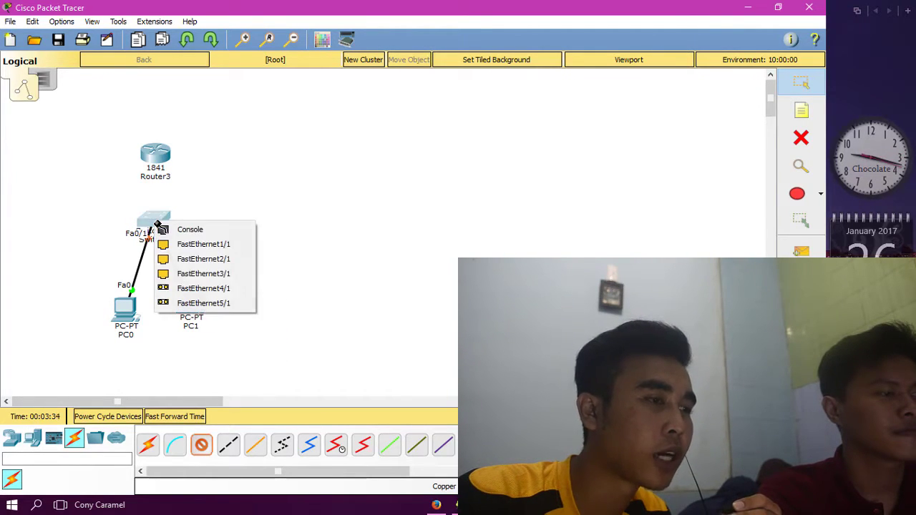
pyautogui.click(194, 243)
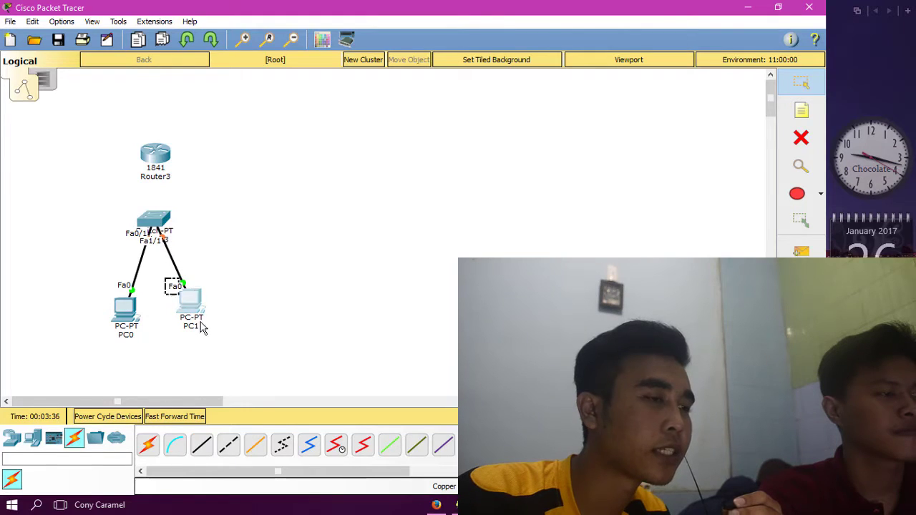
pyautogui.moveTo(199, 315); pyautogui.dragTo(197, 329)
pyautogui.click(223, 283)
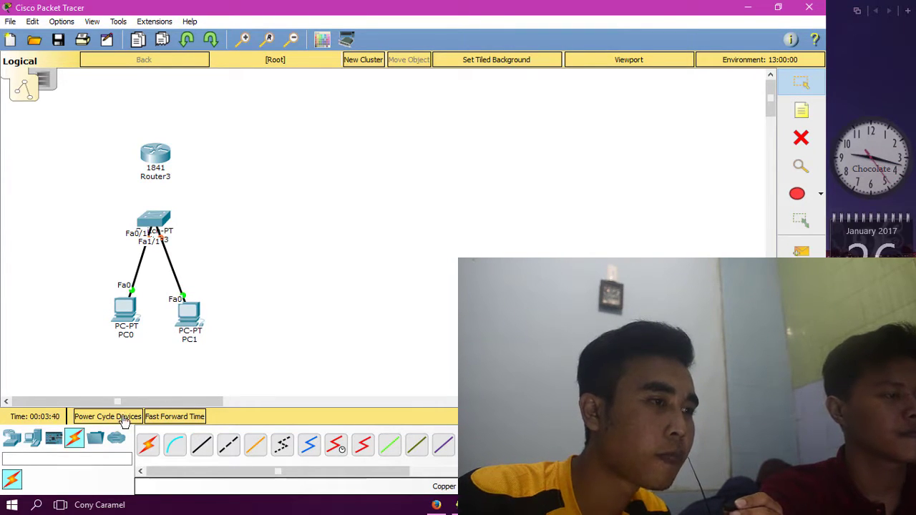
# Connect the switch's FastEthernet2/1 port to Router3's FastEthernet0/0 port with a copper straight-through cable
pyautogui.click(201, 445)
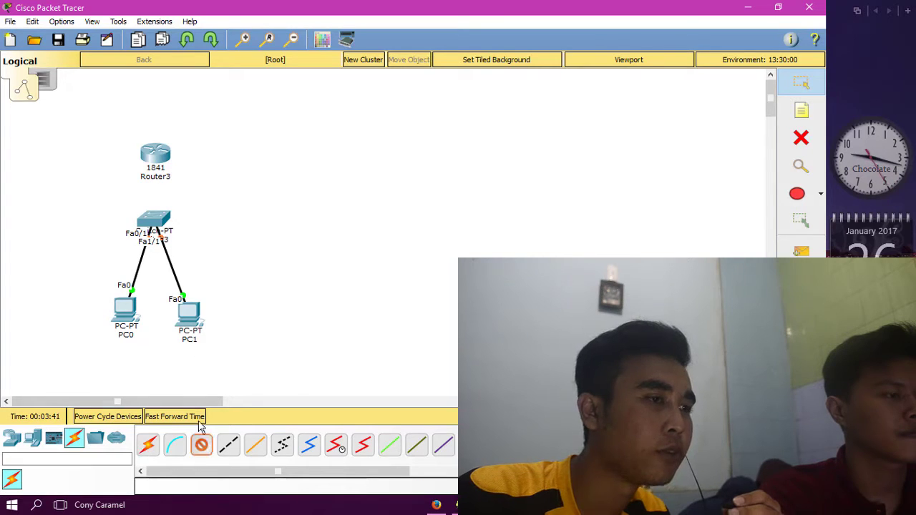
pyautogui.click(155, 224)
pyautogui.click(172, 239)
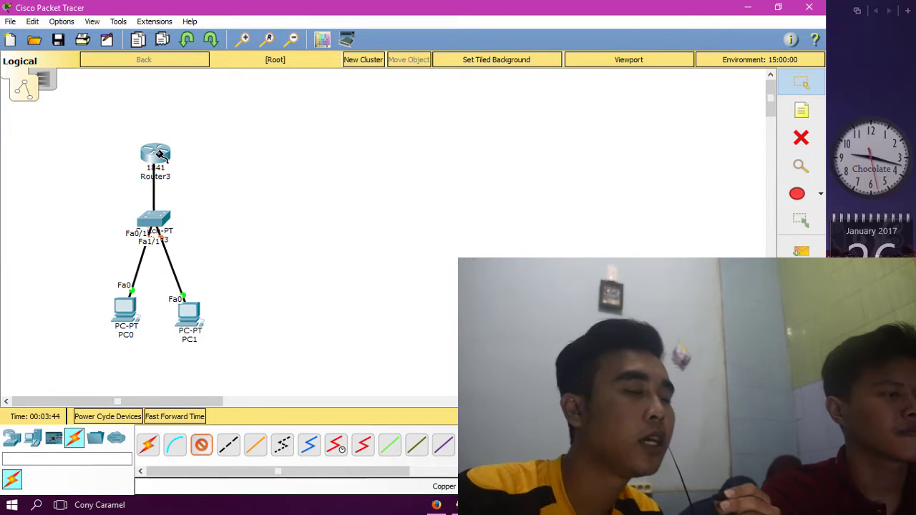
pyautogui.click(156, 151)
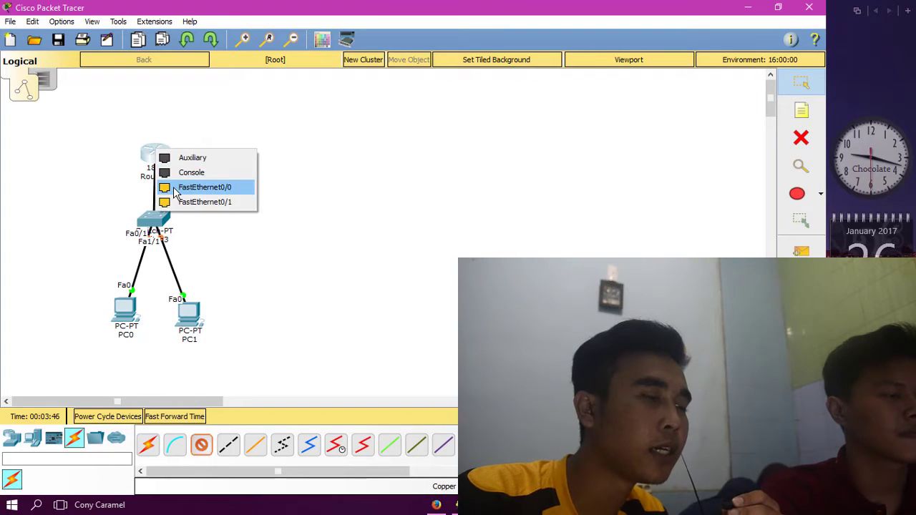
pyautogui.click(176, 188)
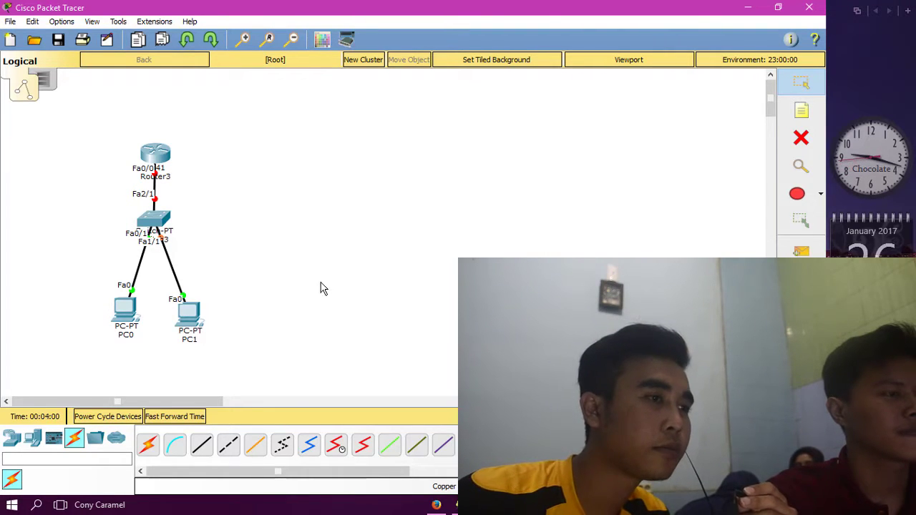
# Install a WIC-2T module in Router3's expansion slot nearest the power switch
pyautogui.click(158, 154)
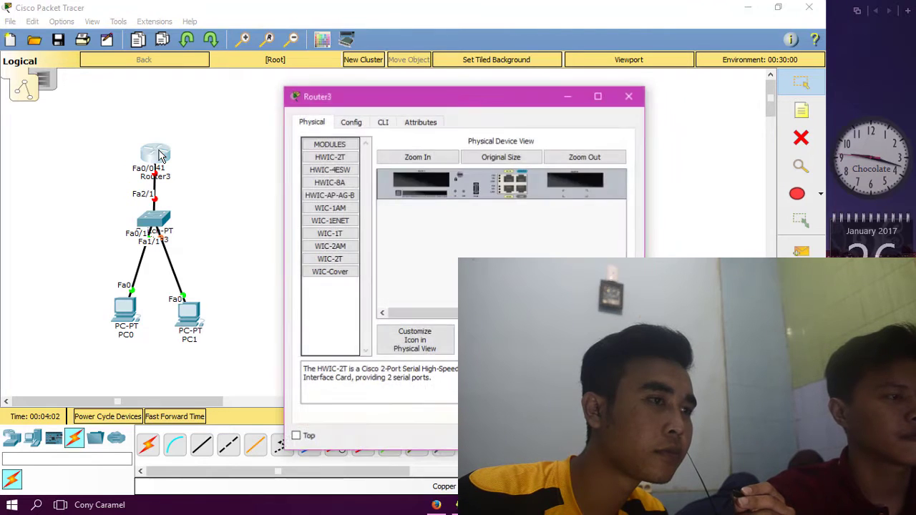
pyautogui.click(415, 158)
pyautogui.click(565, 158)
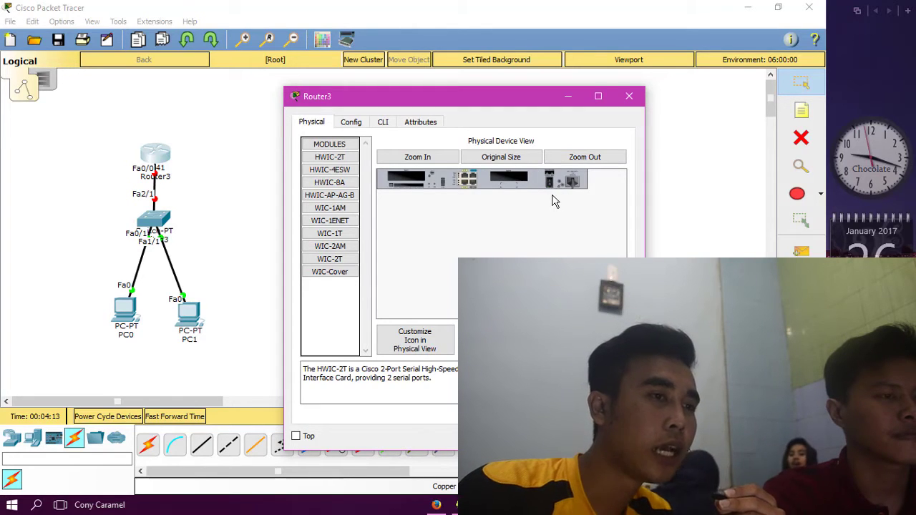
pyautogui.click(348, 259)
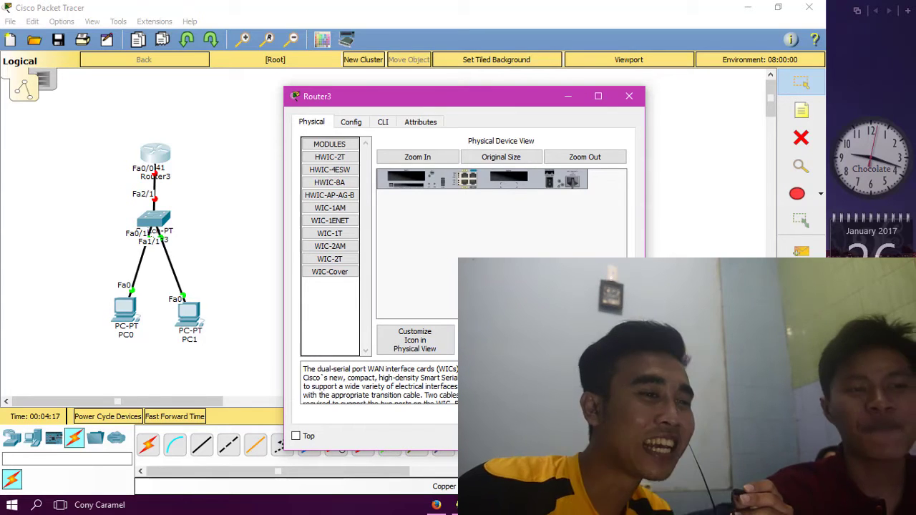
pyautogui.moveTo(330, 259); pyautogui.dragTo(506, 188)
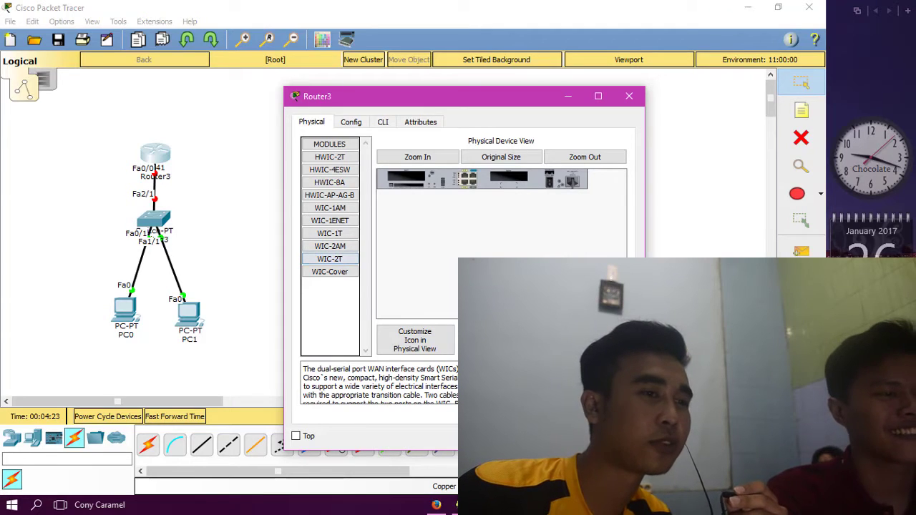
pyautogui.moveTo(330, 259); pyautogui.dragTo(508, 180)
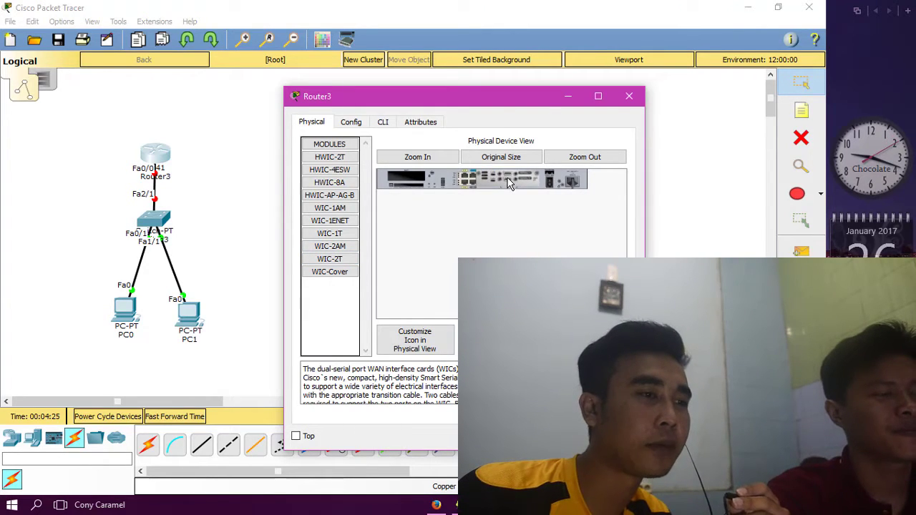
# Fit a WIC-Cover plate on Router3's other expansion slot and close the router's configuration window
pyautogui.click(341, 275)
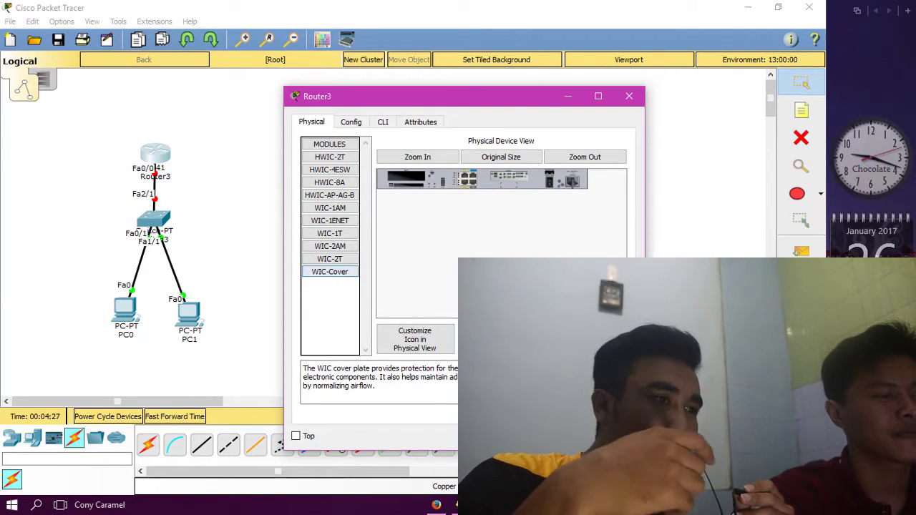
pyautogui.moveTo(330, 272); pyautogui.dragTo(412, 177)
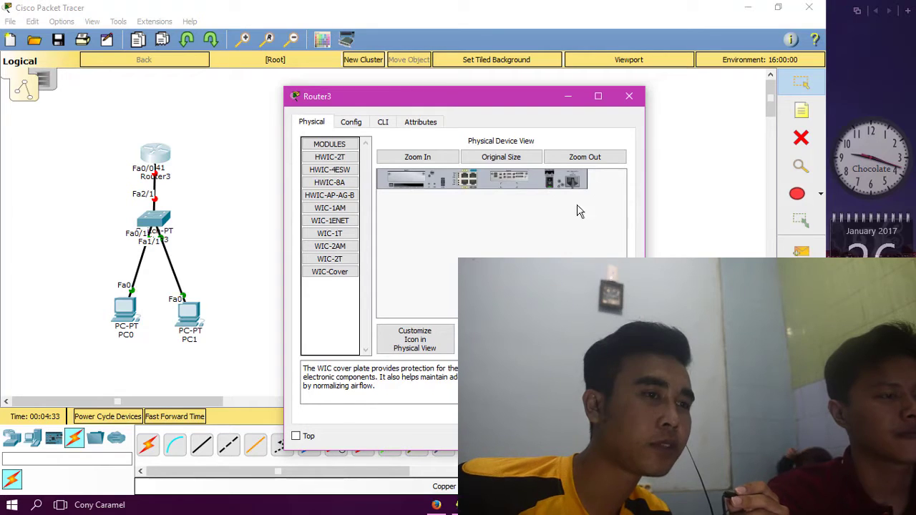
pyautogui.click(623, 98)
# Add a note reading 192.168.10.0/24 above Router3
pyautogui.click(802, 113)
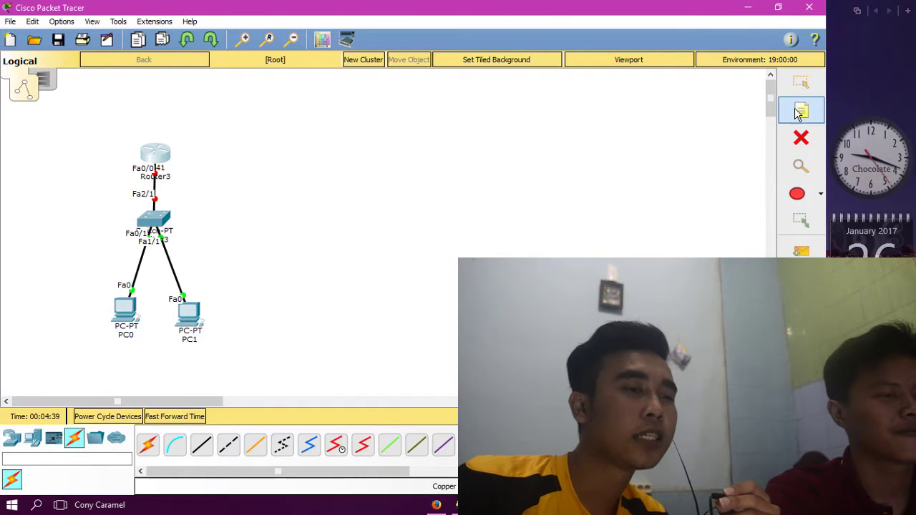
pyautogui.click(132, 114)
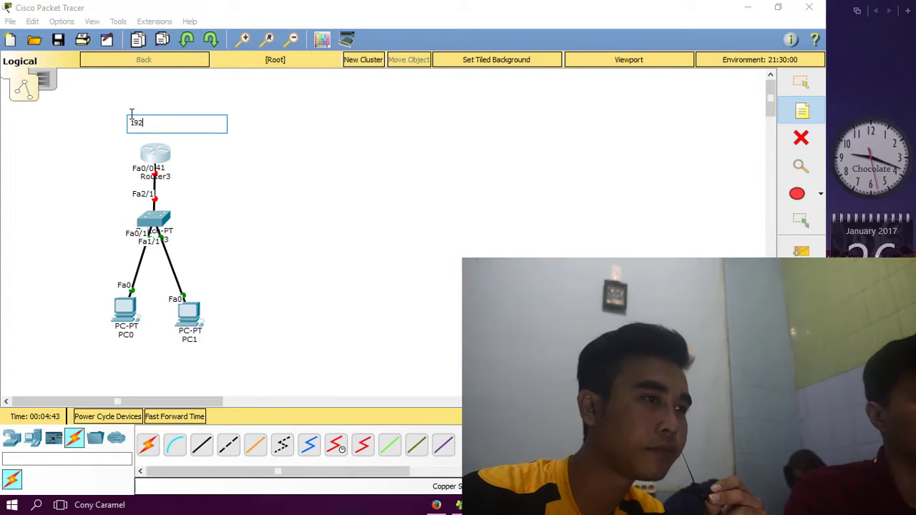
pyautogui.write('.1')
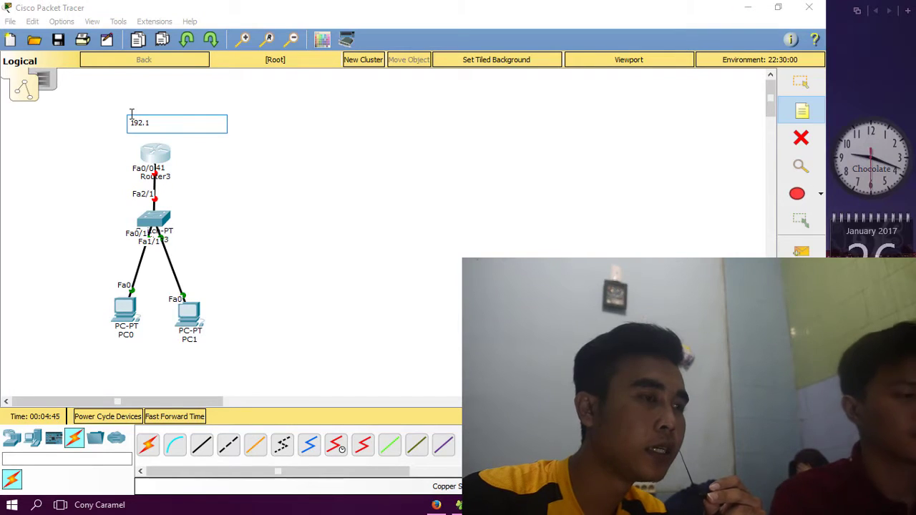
pyautogui.write('3')
pyautogui.press('BackSpace')
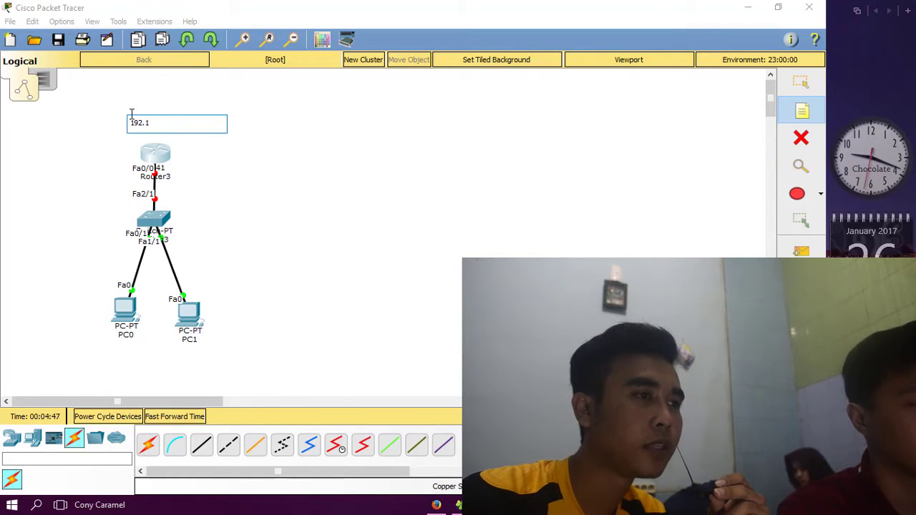
pyautogui.write('68')
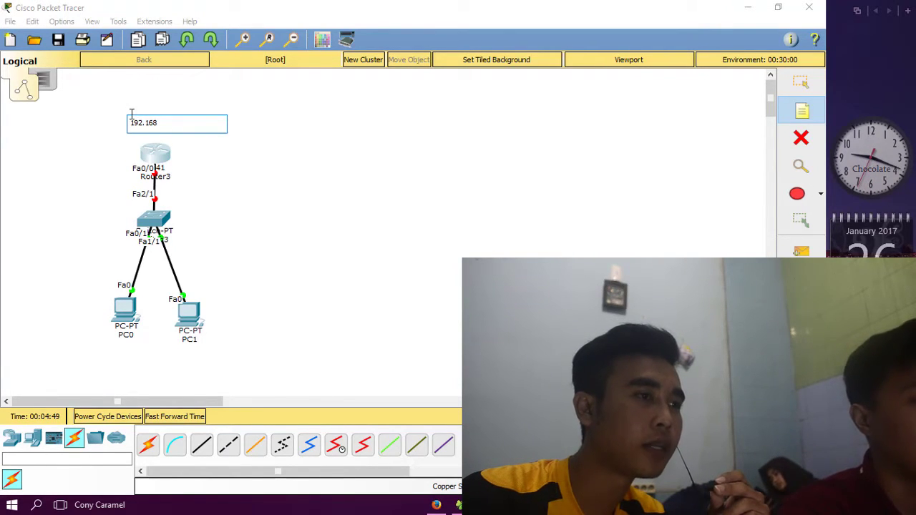
pyautogui.write('.10.0')
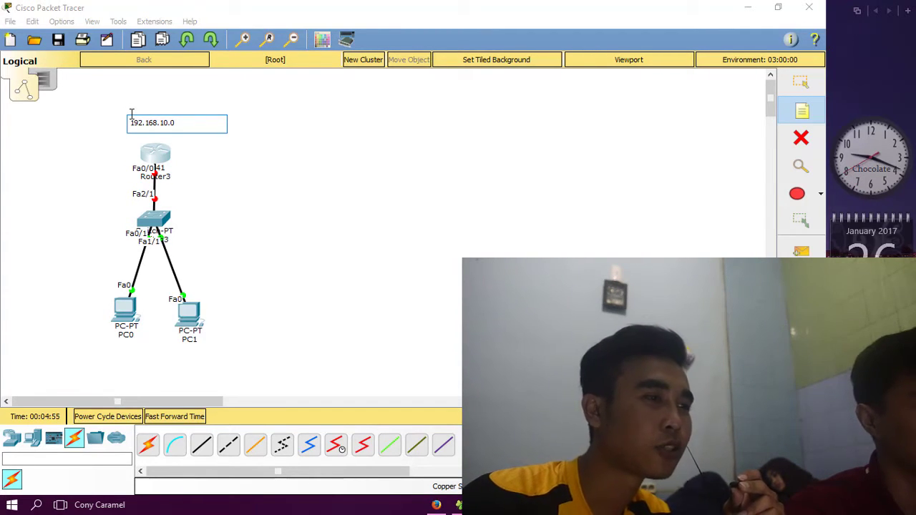
pyautogui.write('24')
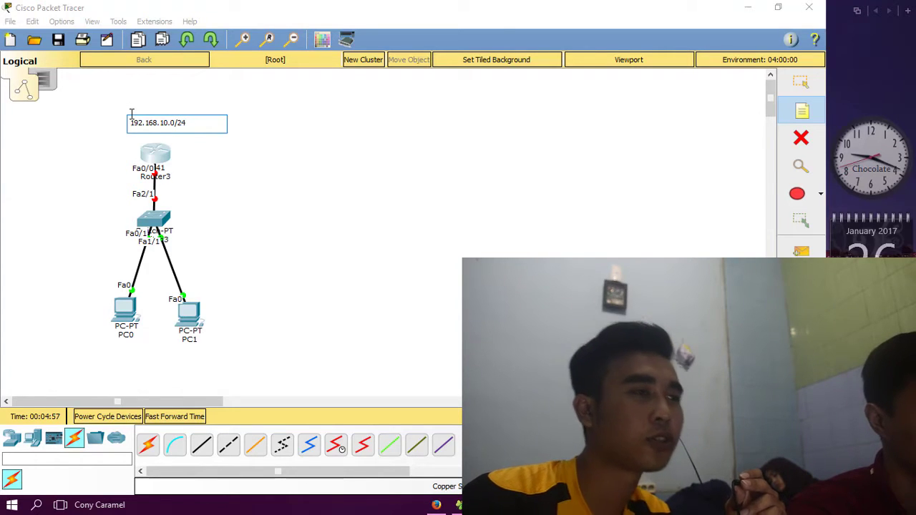
# Add a note reading 192.168.10.1 beside the switch
pyautogui.click(801, 112)
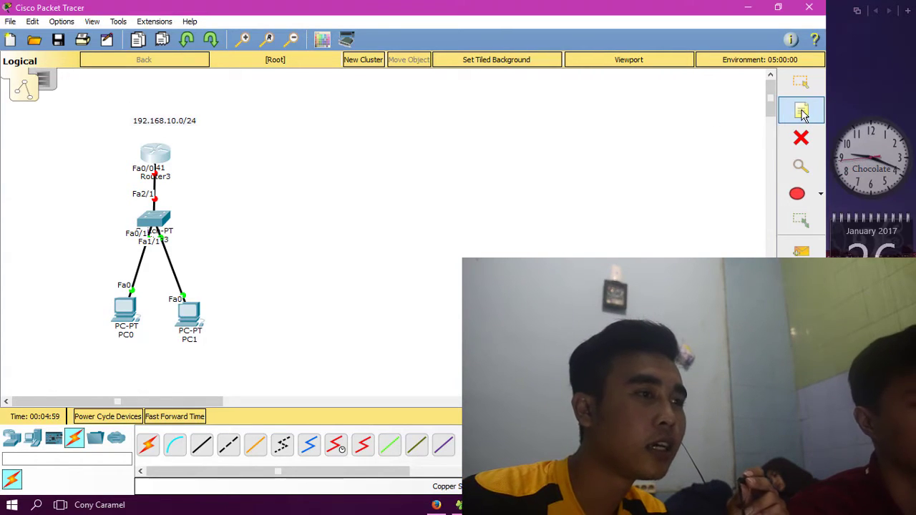
pyautogui.click(180, 218)
pyautogui.write('1')
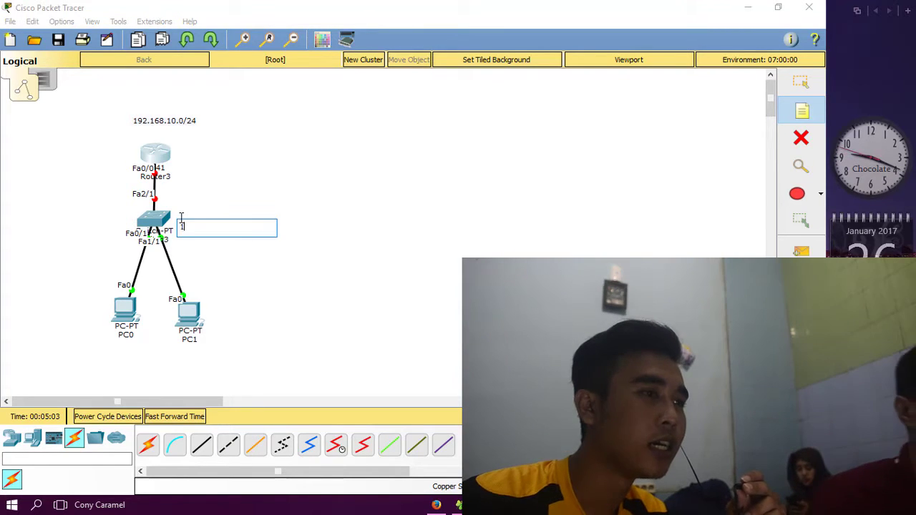
pyautogui.write('92')
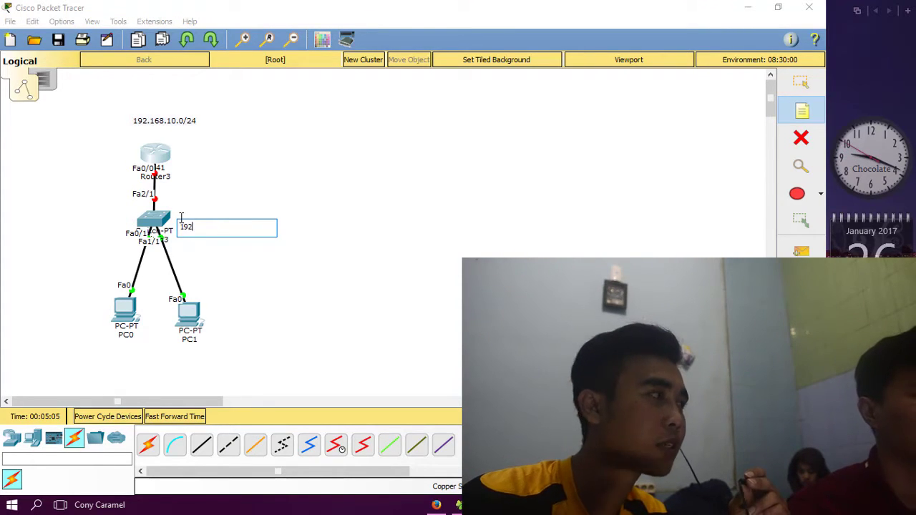
pyautogui.write('.168.1')
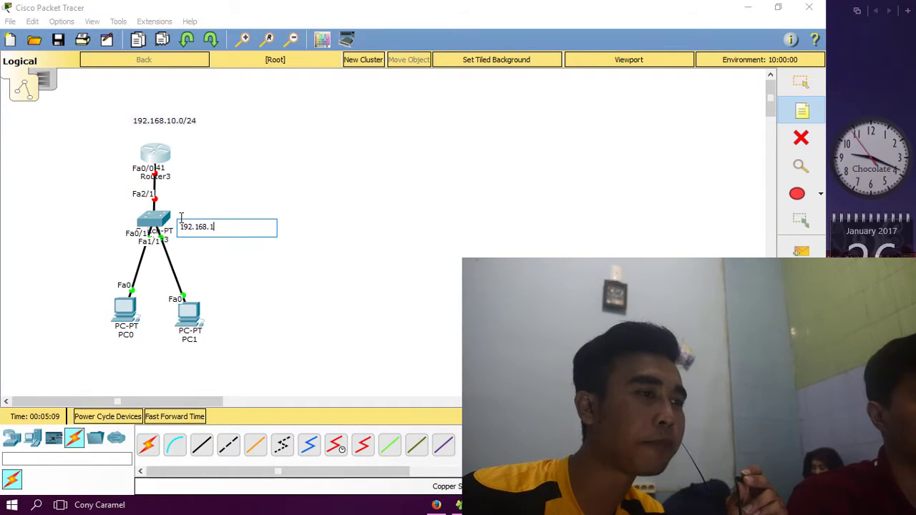
pyautogui.write('0.1')
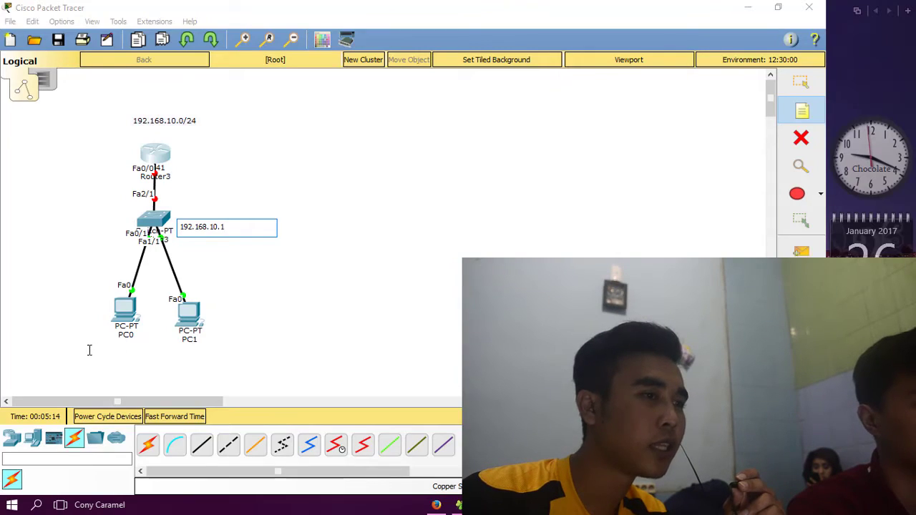
# Add address notes below the two computers: 192.168.10.2 for PC0 and 192.168.10.3 for PC1
pyautogui.click(93, 360)
pyautogui.write('192.16')
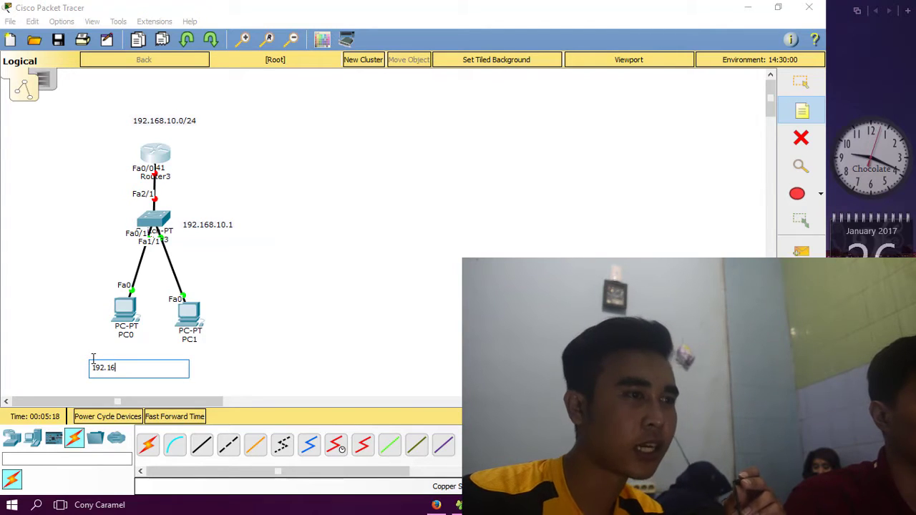
pyautogui.write('8.1')
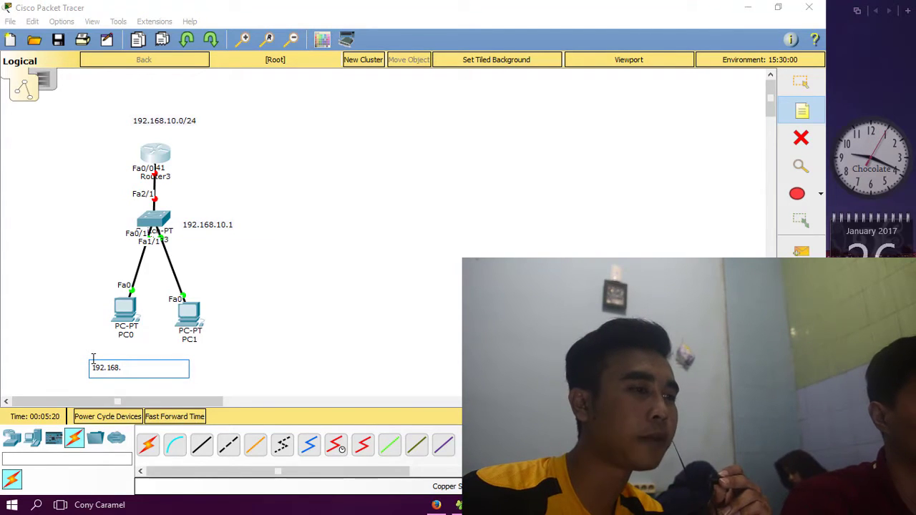
pyautogui.write('0.2')
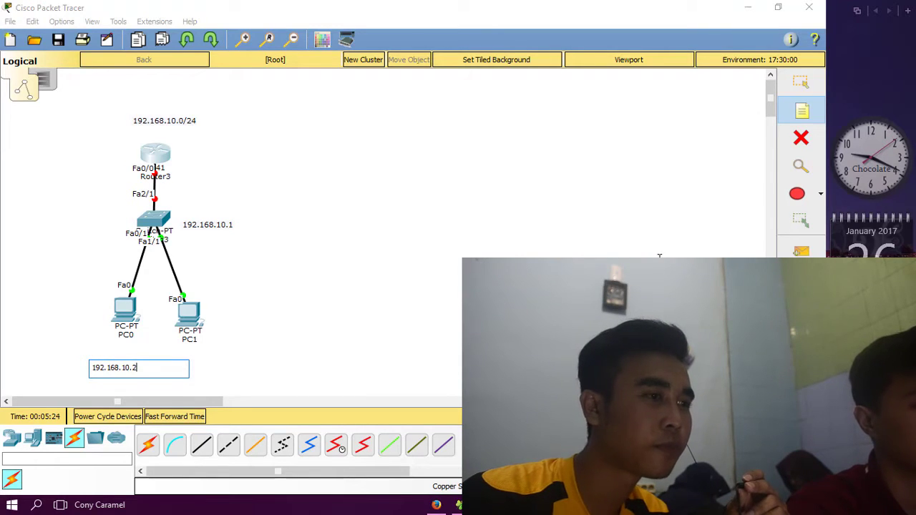
pyautogui.click(240, 378)
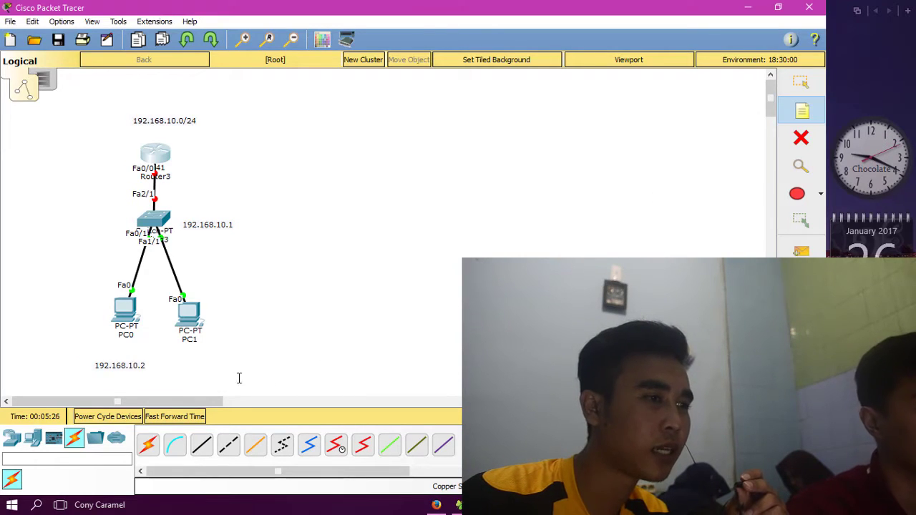
pyautogui.click(196, 355)
pyautogui.write('192.168.10.3')
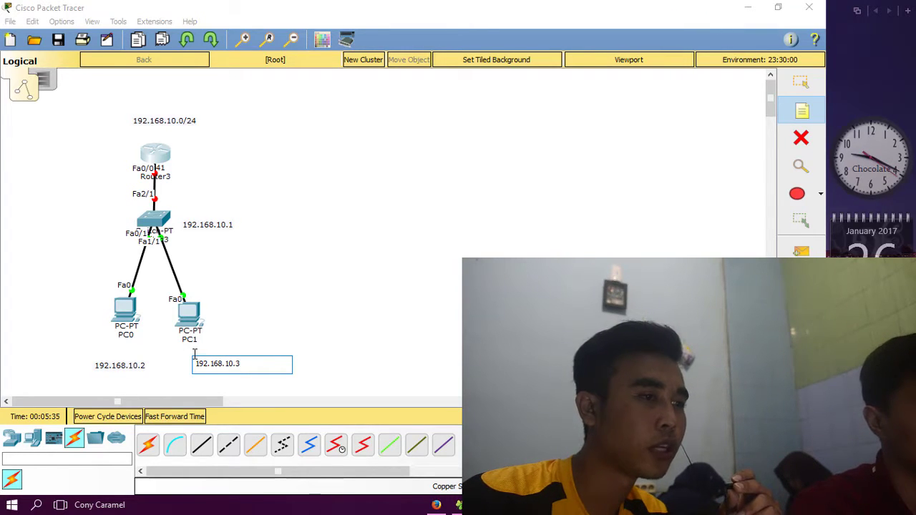
# Move the 192.168.10.3 note directly beneath PC1 and the 192.168.10.2 note directly beneath PC0
pyautogui.click(800, 82)
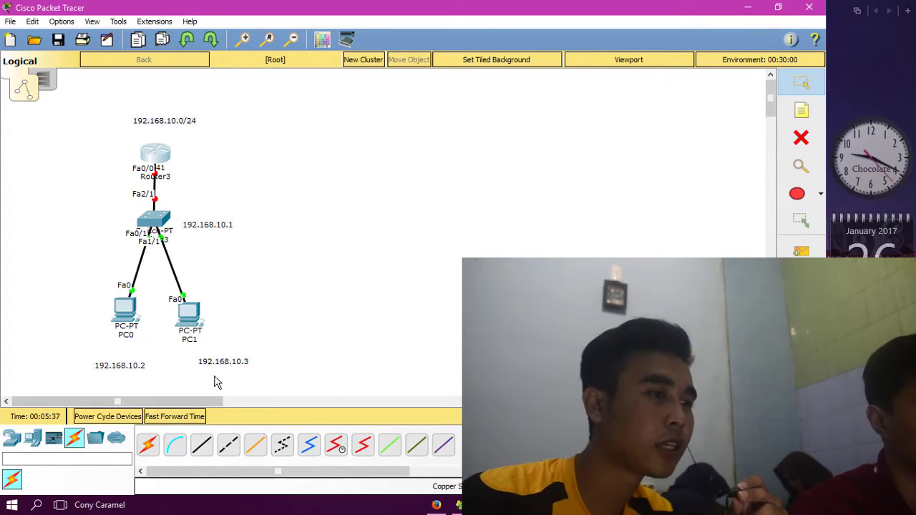
pyautogui.moveTo(223, 362); pyautogui.dragTo(186, 360)
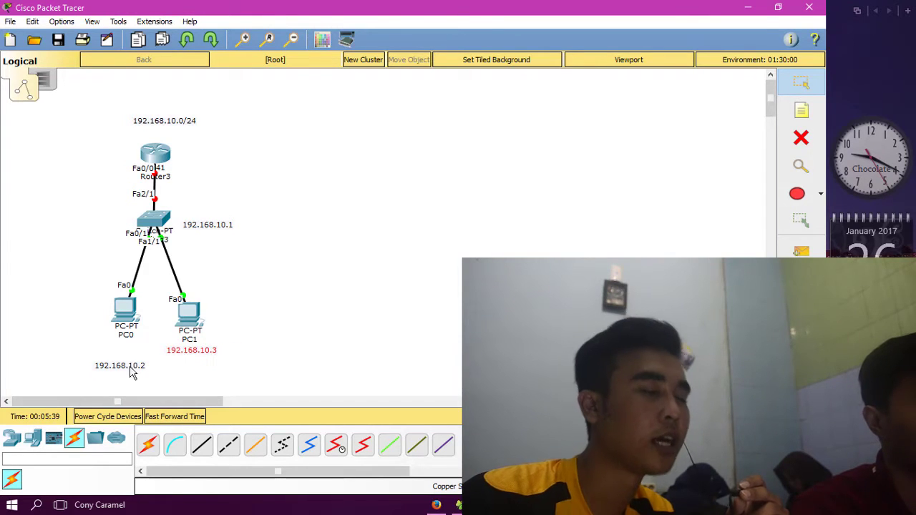
pyautogui.moveTo(130, 372); pyautogui.dragTo(135, 354)
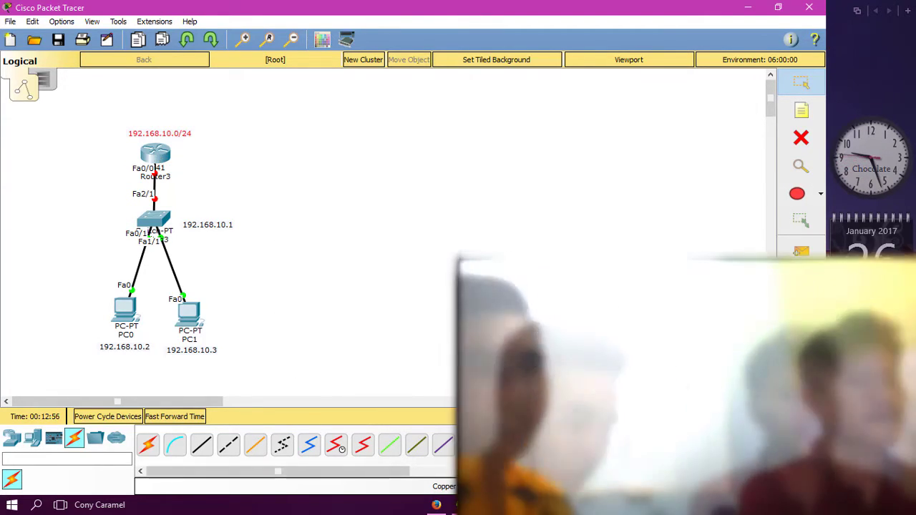
pyautogui.click(516, 506)
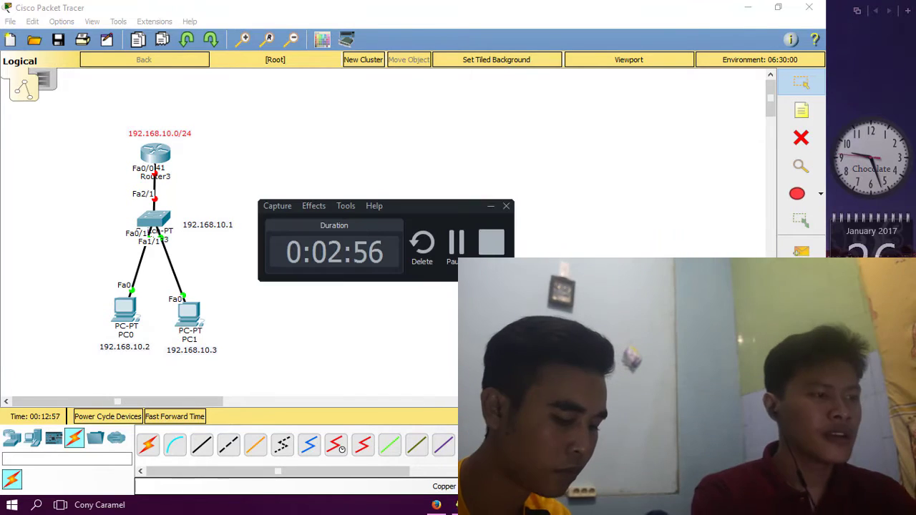
pyautogui.click(456, 244)
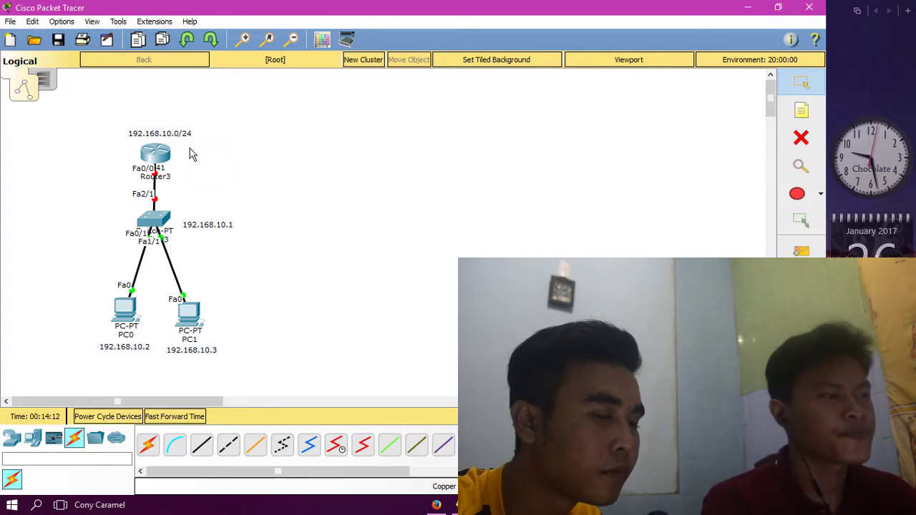
# Open the command-line interface of Router3 and bring up its user prompt
pyautogui.click(164, 163)
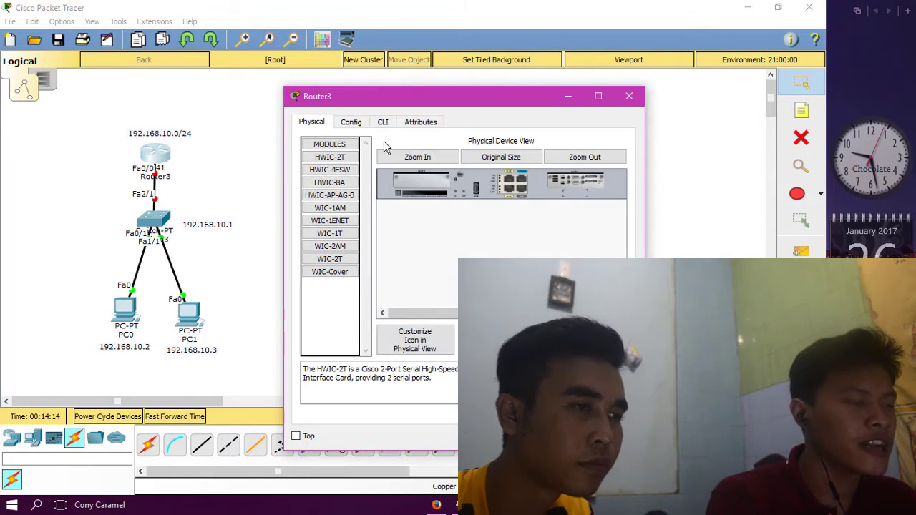
pyautogui.click(384, 124)
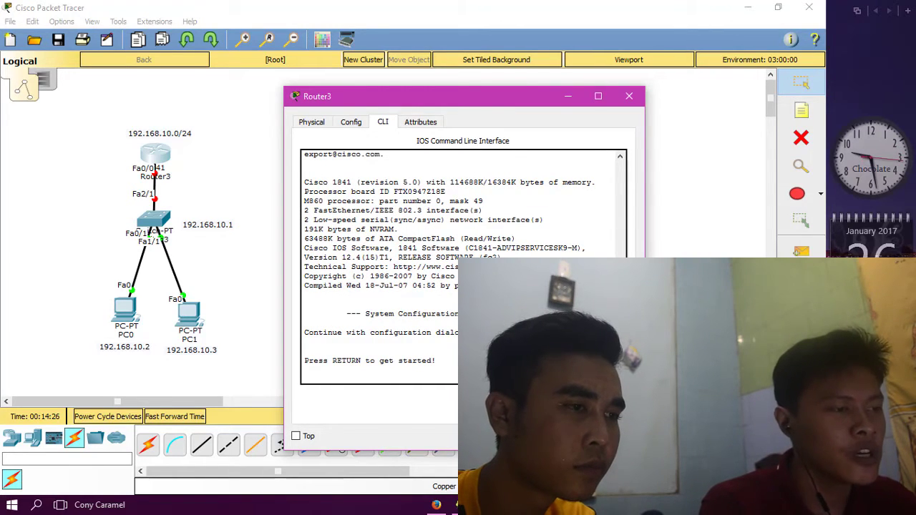
pyautogui.press('Return')
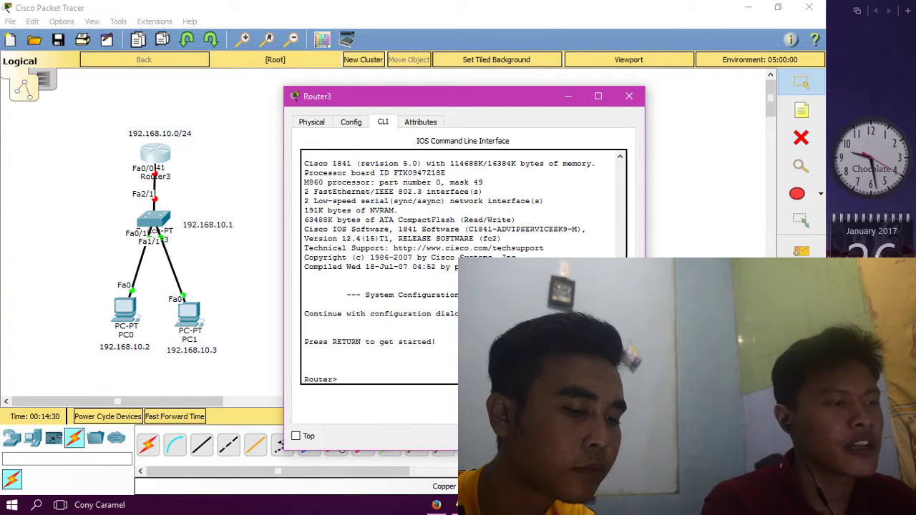
pyautogui.write('enable')
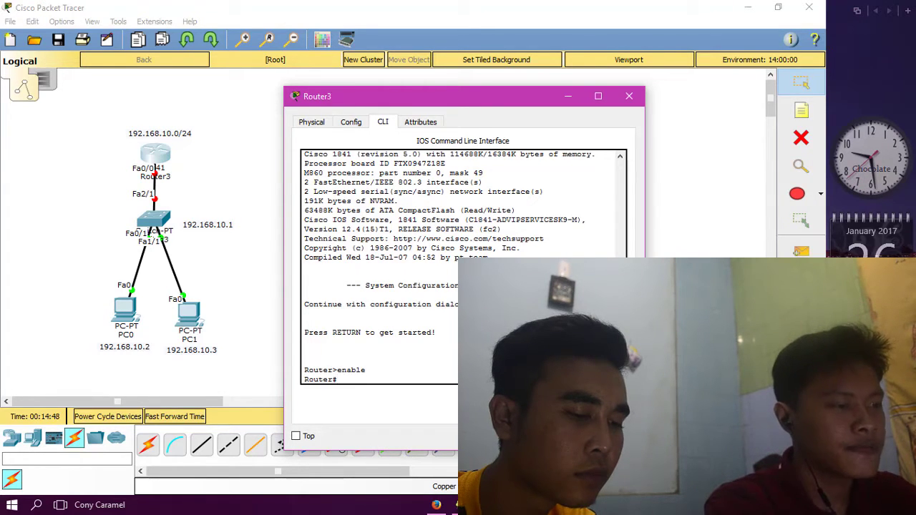
pyautogui.write('con')
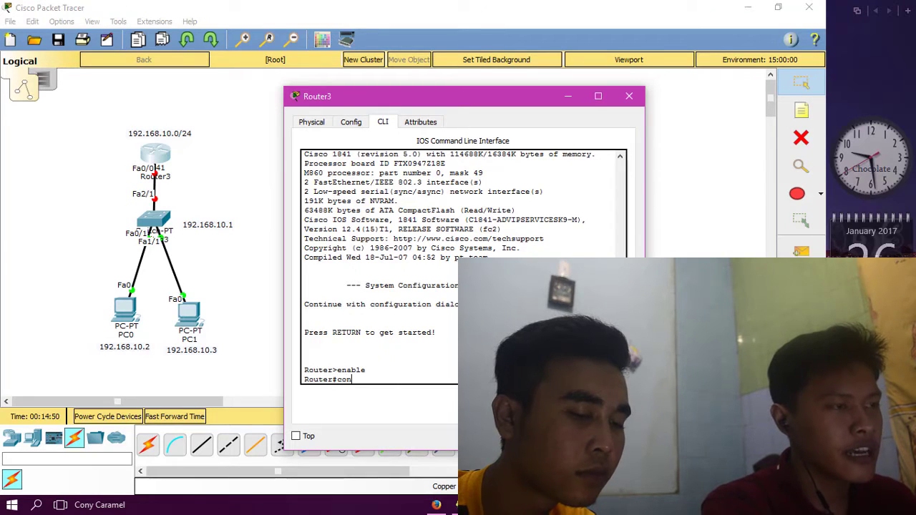
pyautogui.write('fig t')
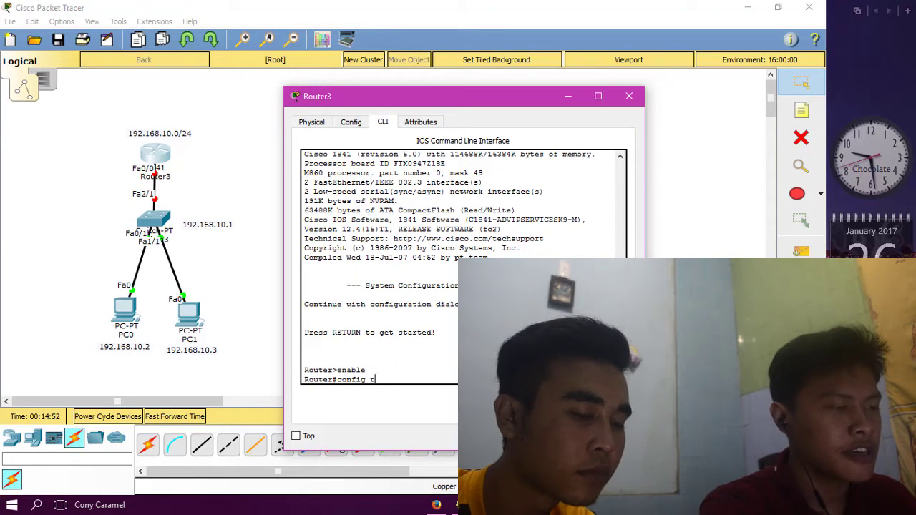
pyautogui.press('Return')
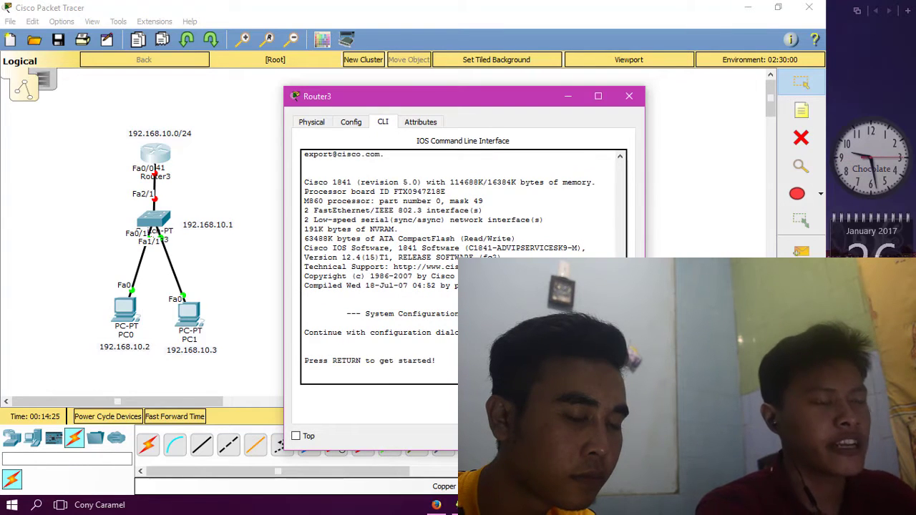
# Start Router3's console session and enter privileged mode with enable, followed by global configuration mode with config t
pyautogui.press('Return')
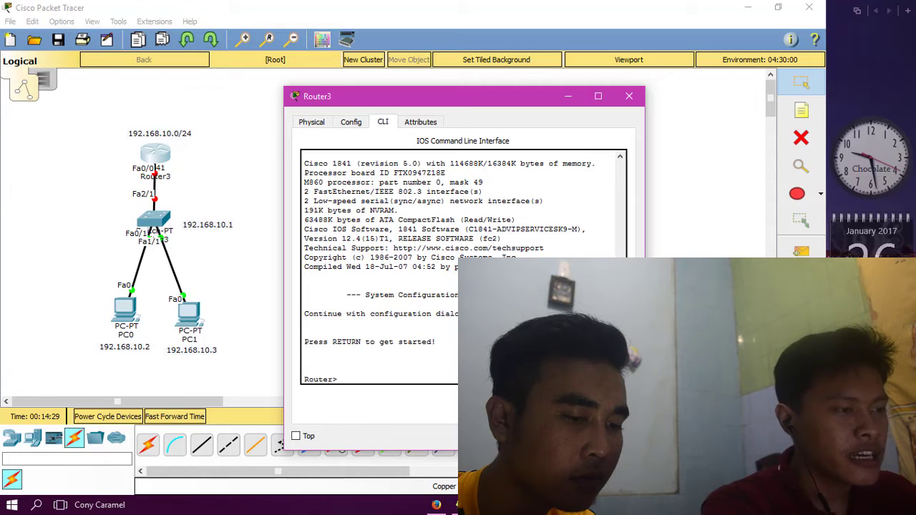
pyautogui.write('e')
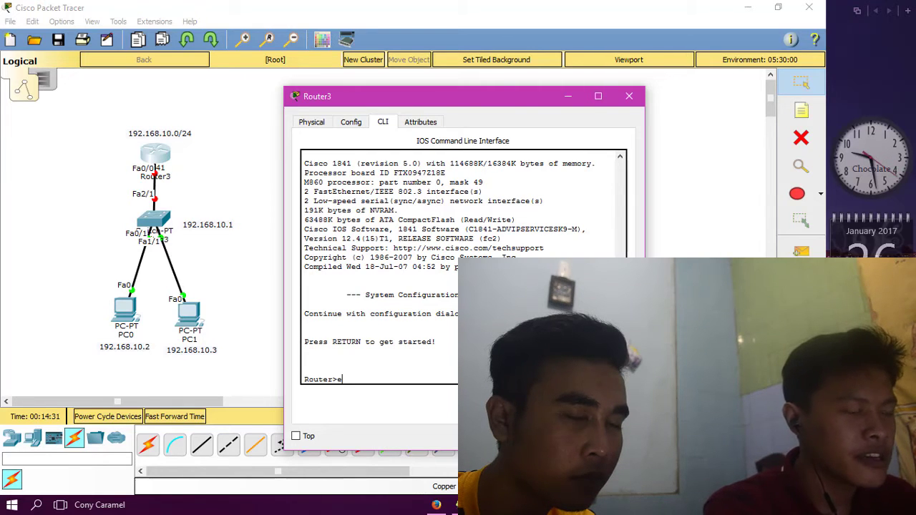
pyautogui.write('nable')
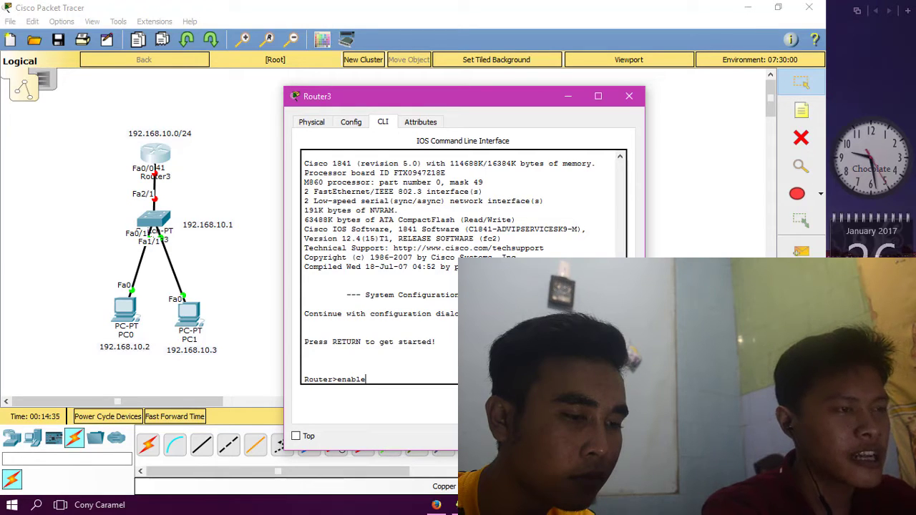
pyautogui.press('Return')
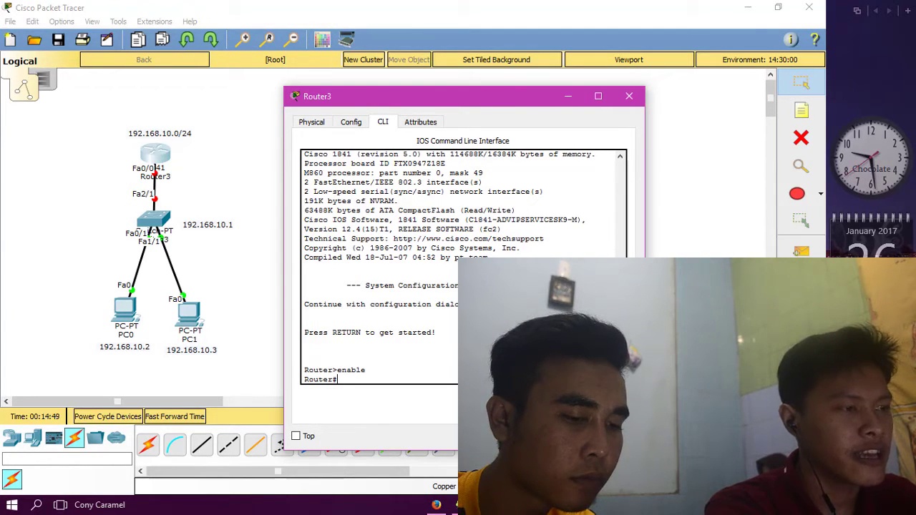
pyautogui.write('confi')
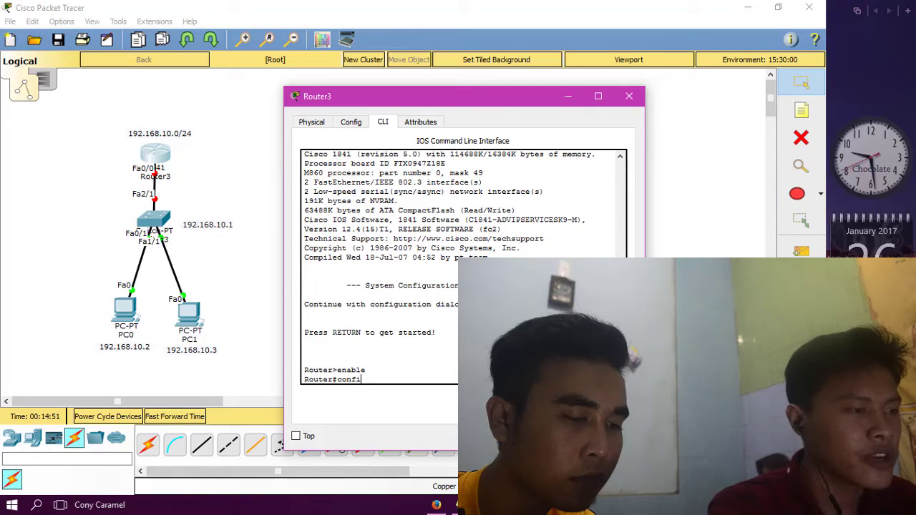
pyautogui.write('g t')
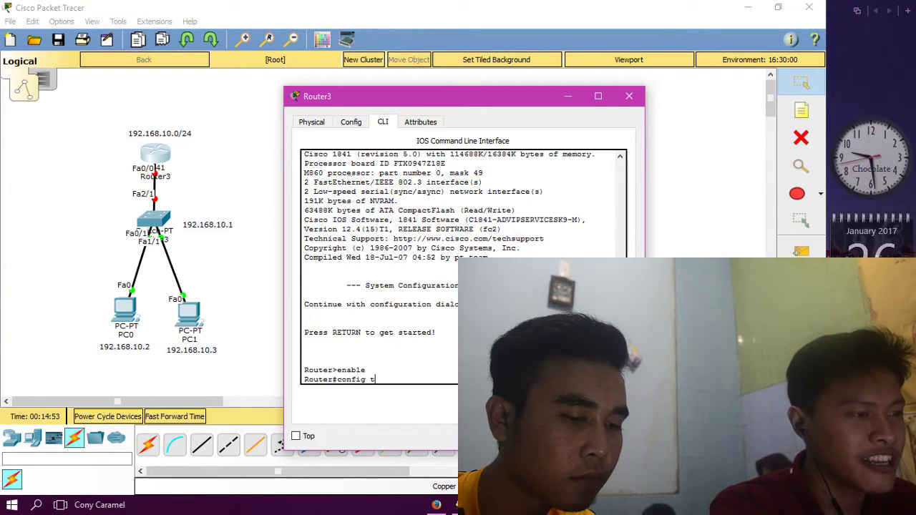
pyautogui.press('Return')
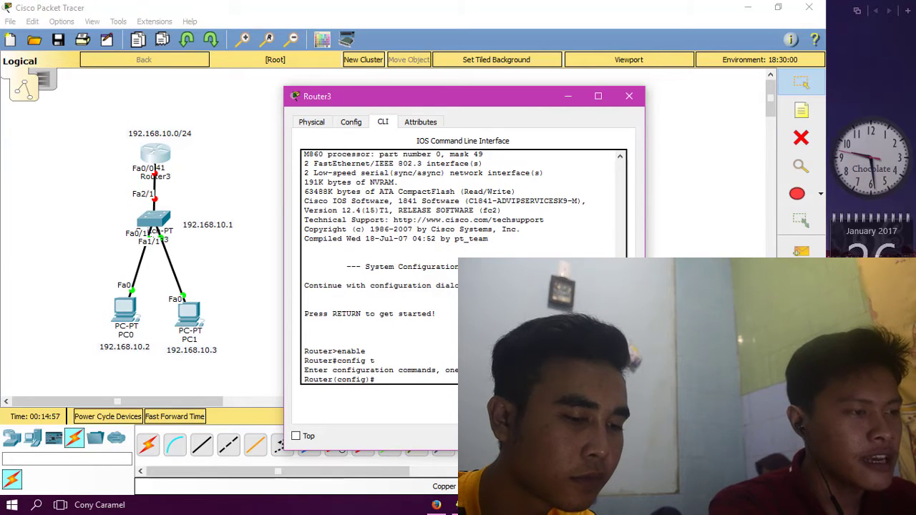
pyautogui.press('Return')
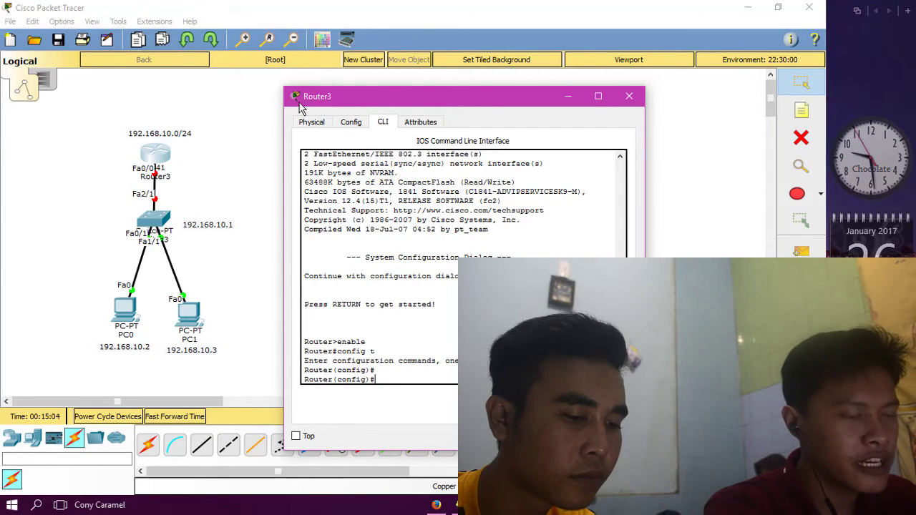
# Try to assign a 192.168 address with the ip address command directly in Router3's global configuration mode
pyautogui.write('ip ')
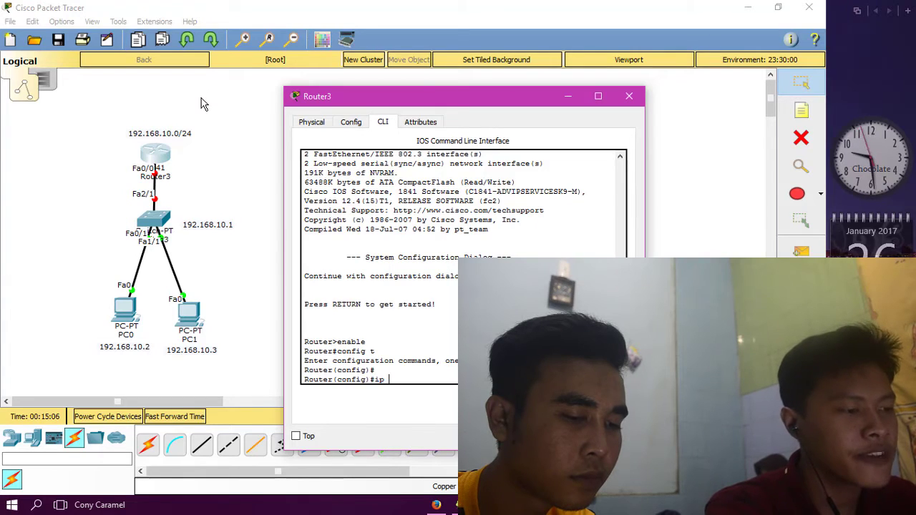
pyautogui.write('jaring')
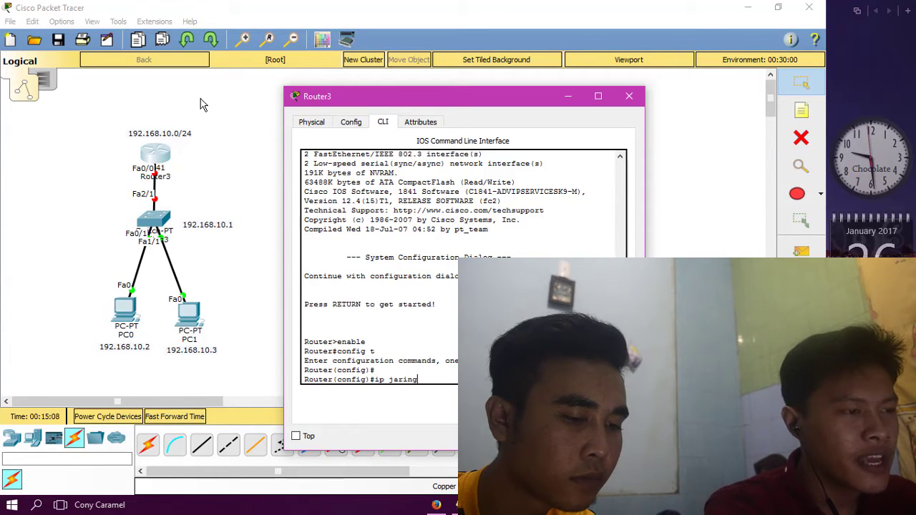
pyautogui.press('BackSpace')
pyautogui.press('BackSpace')
pyautogui.press('BackSpace')
pyautogui.press('BackSpace')
pyautogui.press('BackSpace')
pyautogui.press('BackSpace')
pyautogui.write('ad')
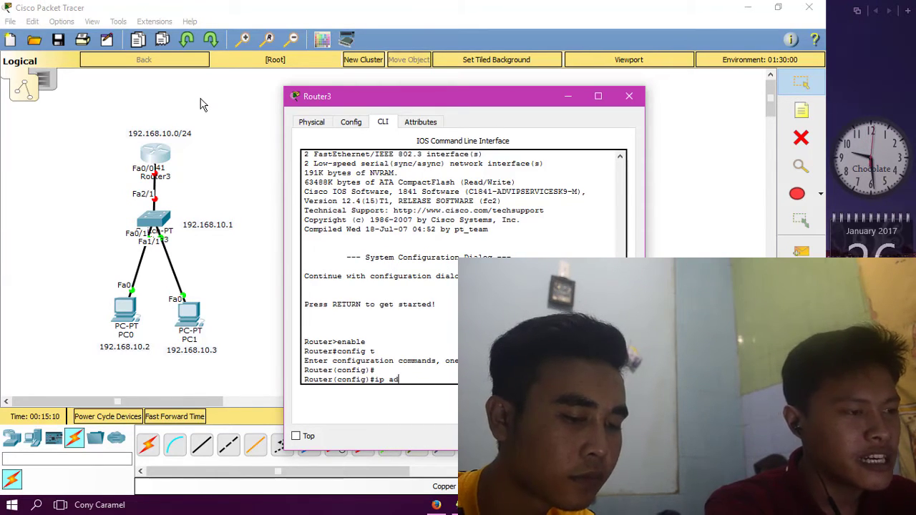
pyautogui.write('dress')
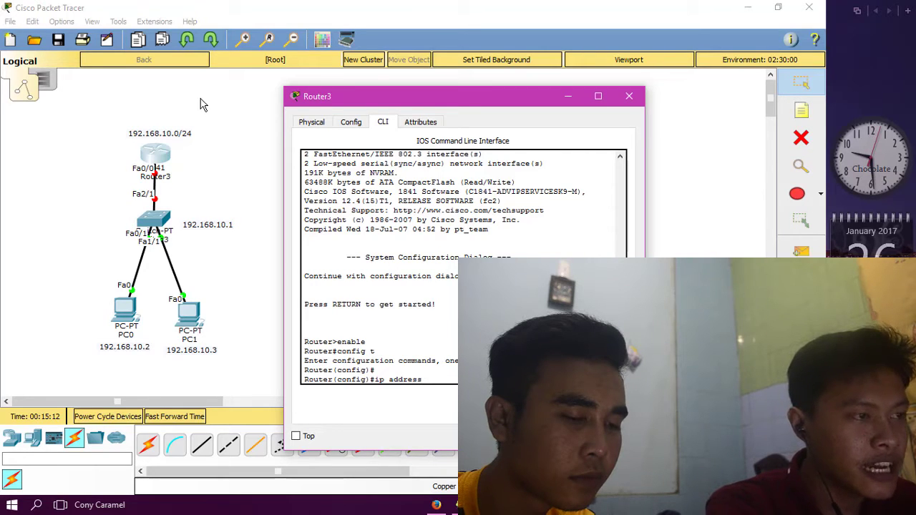
pyautogui.write(' 1')
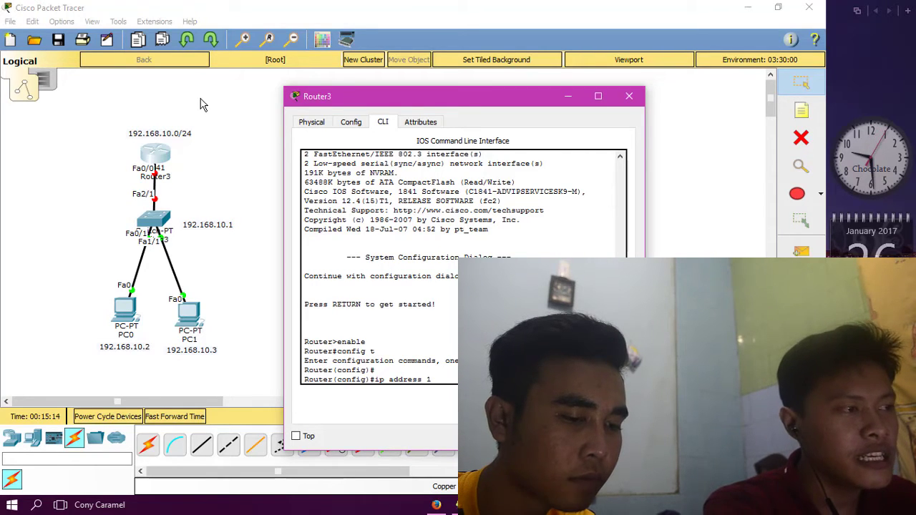
pyautogui.write('92')
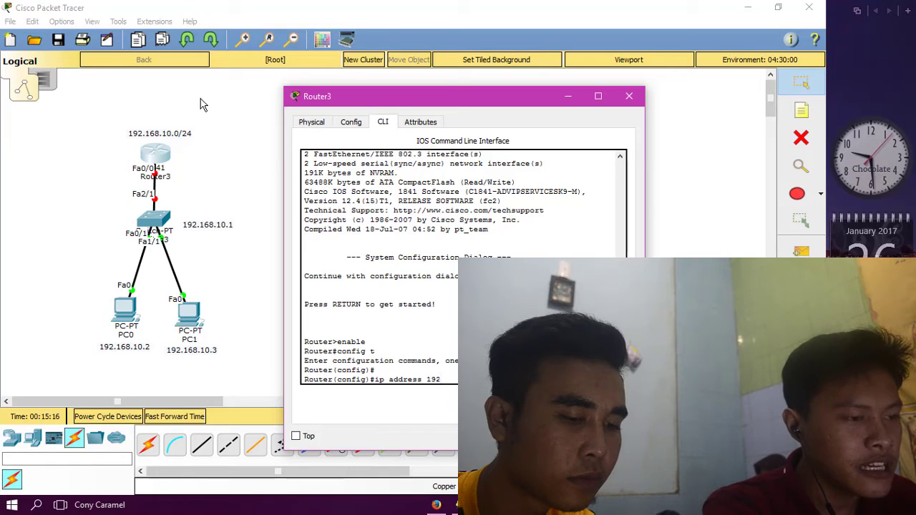
pyautogui.write('.168')
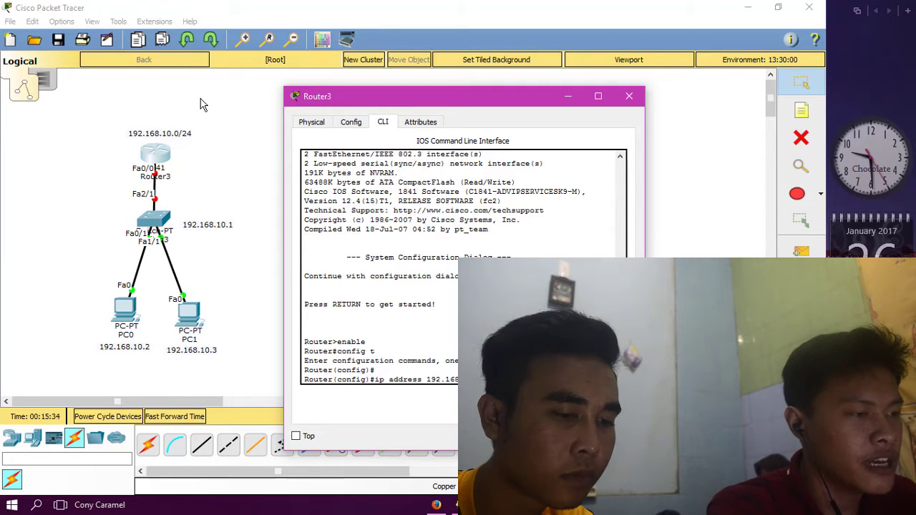
pyautogui.press('Return')
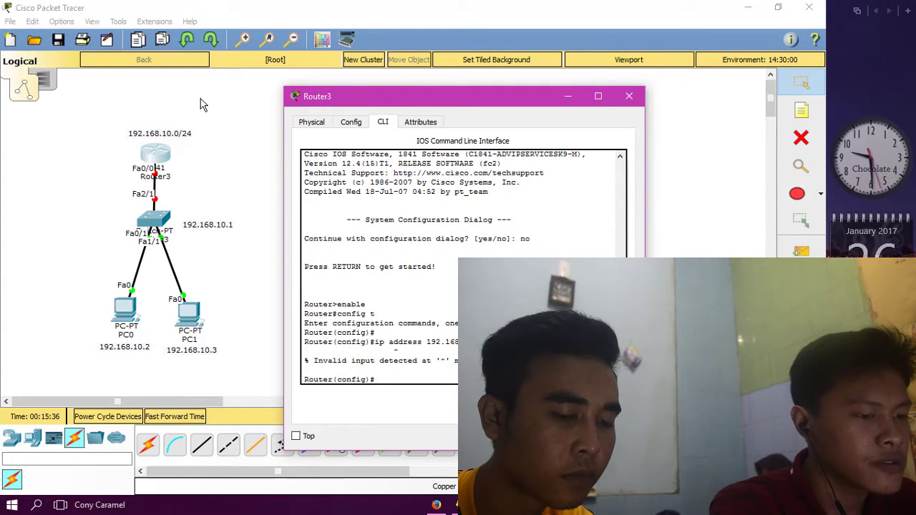
pyautogui.click(463, 506)
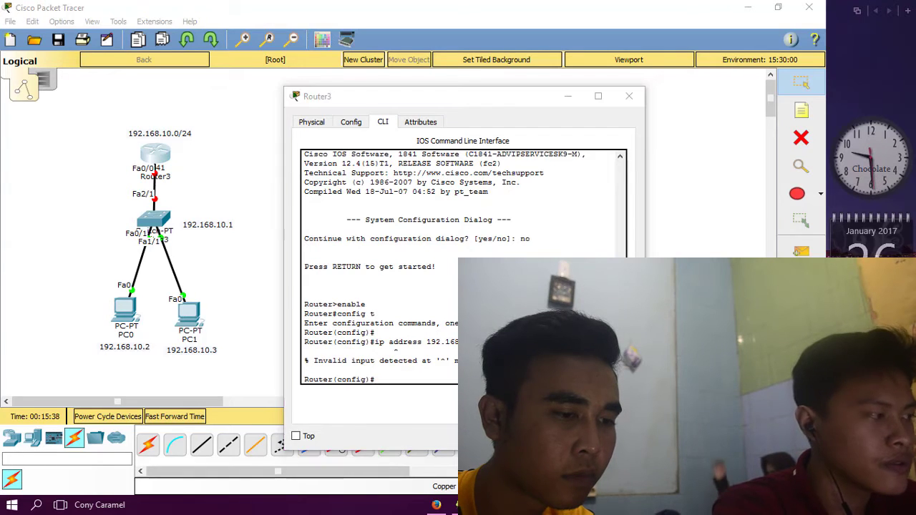
pyautogui.click(455, 246)
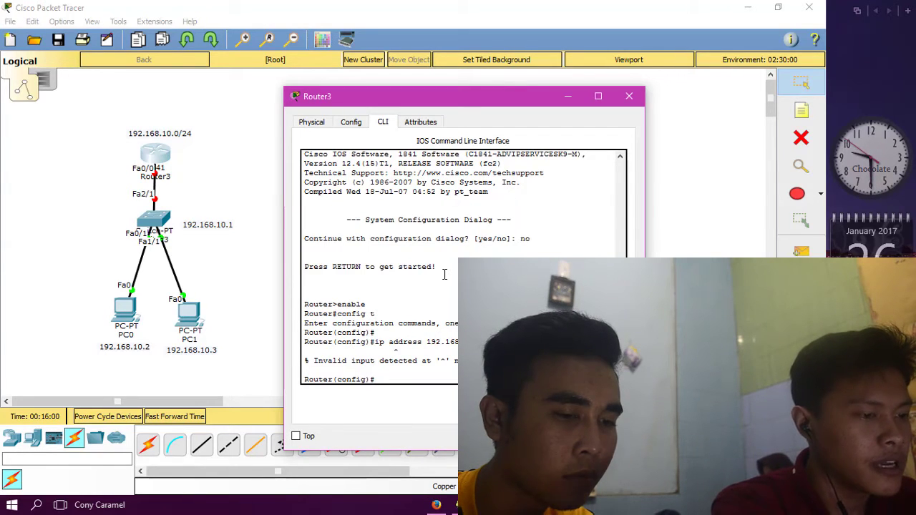
# Enter interface configuration mode for Router3's FastEthernet port with int fa0/0
pyautogui.write('int fa')
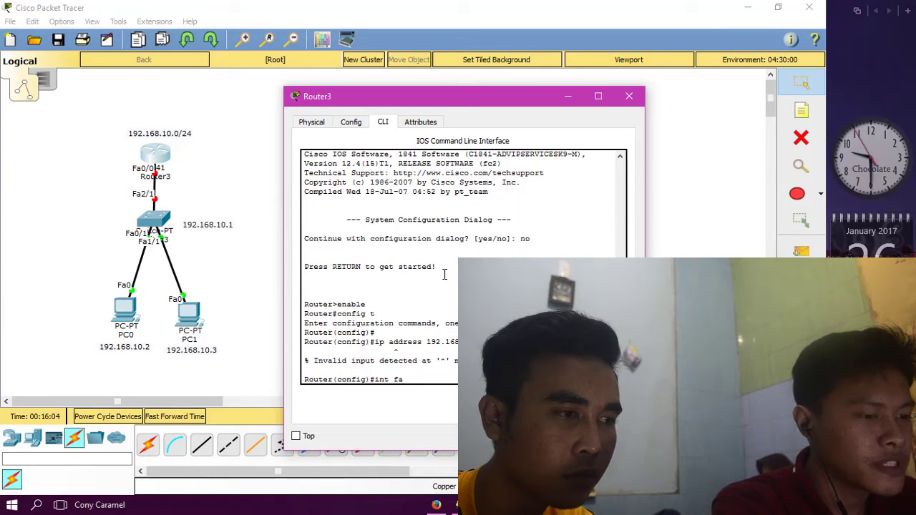
pyautogui.write('0/0')
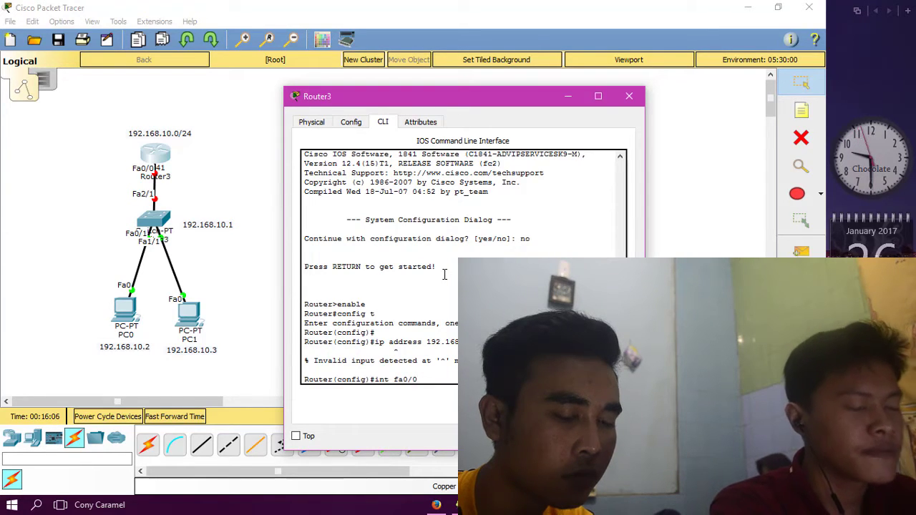
pyautogui.press('Return')
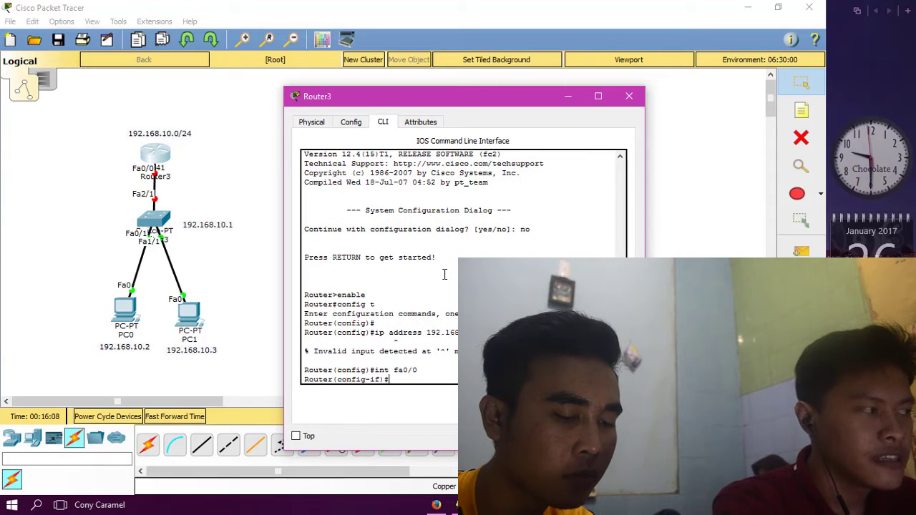
# Assign the address 192.168.10.2 with mask 255.255.255.0 to Router3's fa0/0 interface using the ip address command
pyautogui.write('ip')
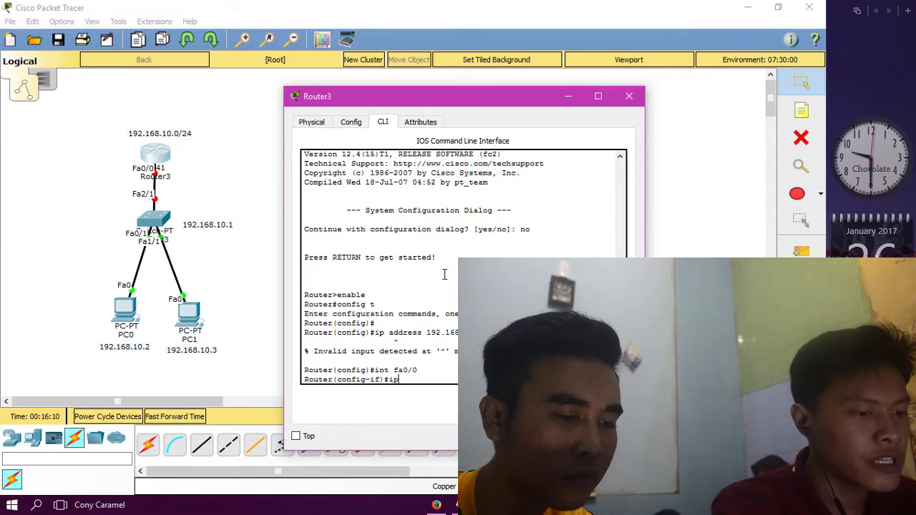
pyautogui.write(' address')
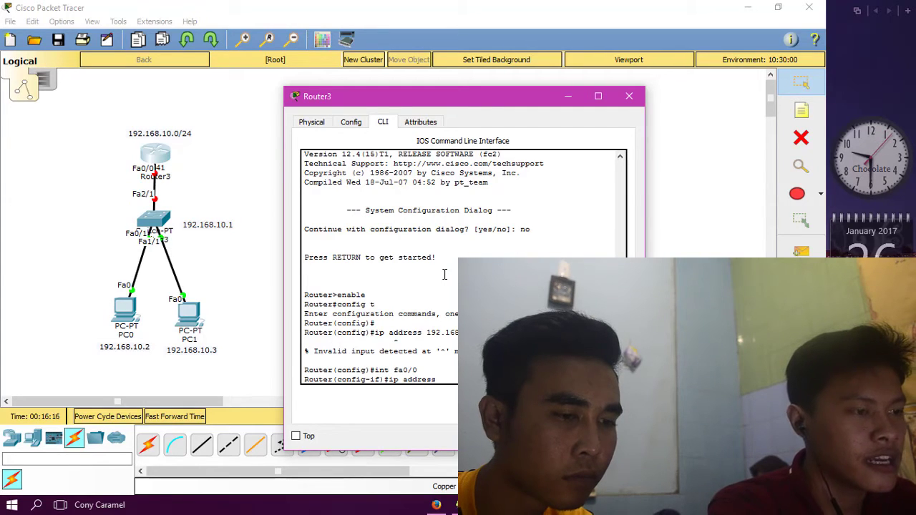
pyautogui.press('BackSpace')
pyautogui.press('BackSpace')
pyautogui.press('BackSpace')
pyautogui.press('BackSpace')
pyautogui.press('BackSpace')
pyautogui.press('BackSpace')
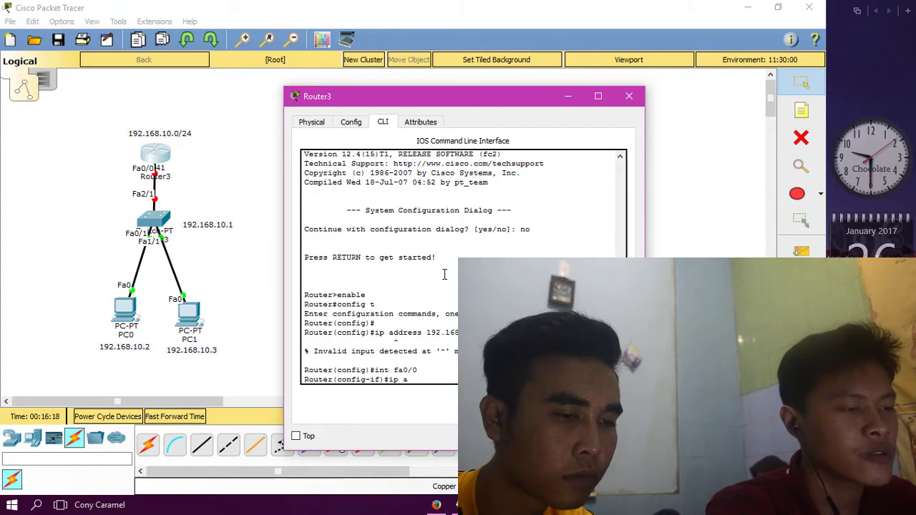
pyautogui.press('BackSpace')
pyautogui.write('add')
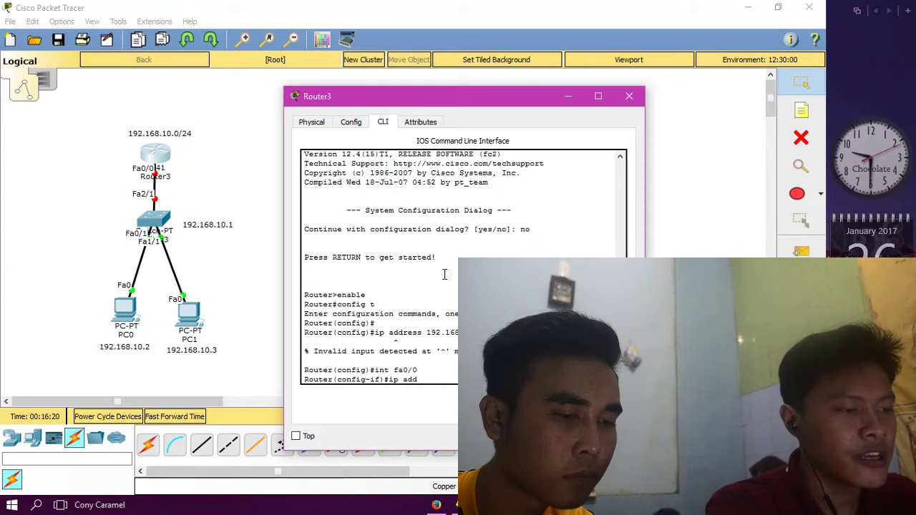
pyautogui.write('ress 1')
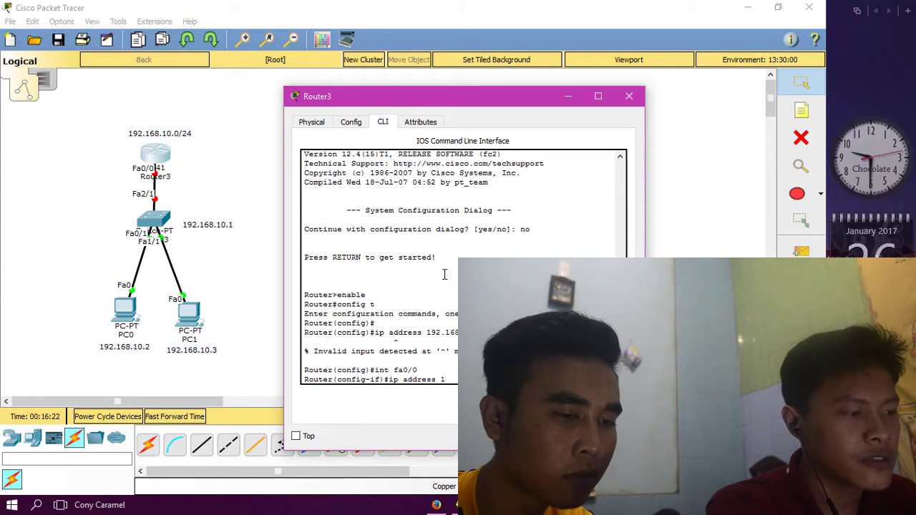
pyautogui.write('92.168')
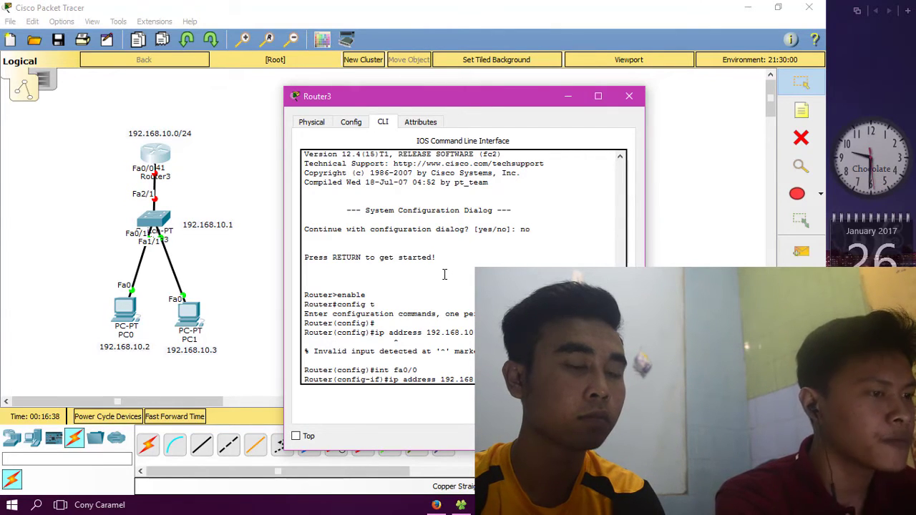
pyautogui.press('Return')
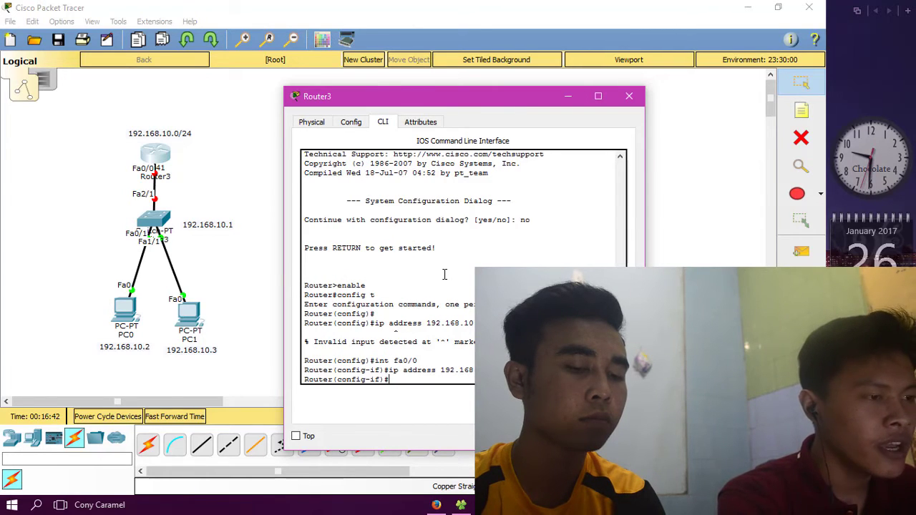
# Enable Router3's fa0/0 interface with the no shutdown command and return to the interface configuration prompt
pyautogui.write('no ')
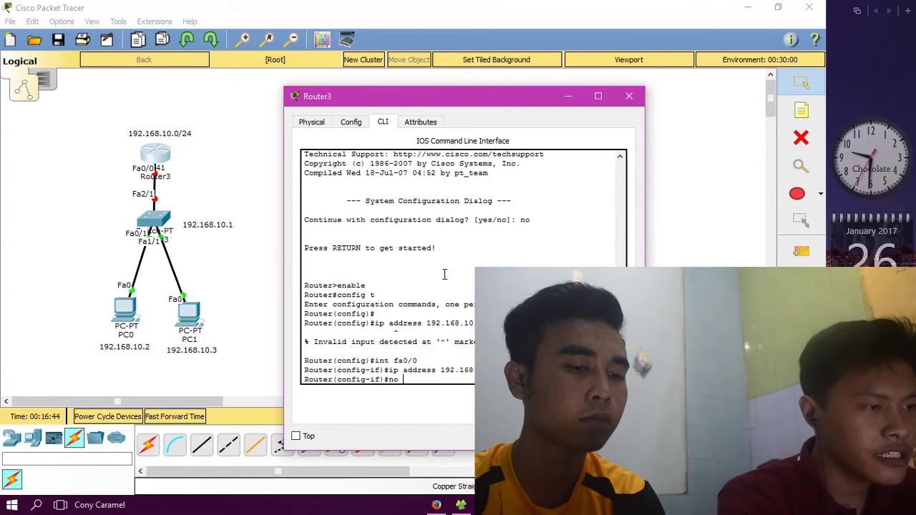
pyautogui.write('shutdown')
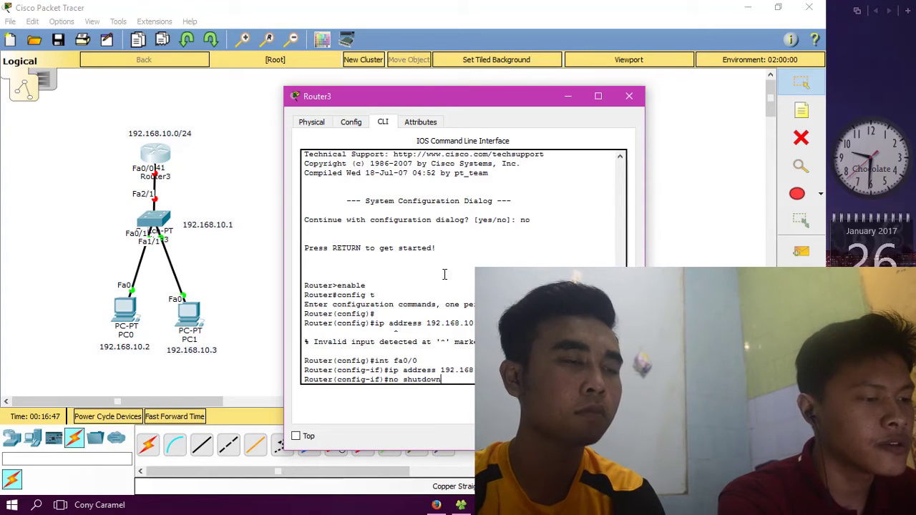
pyautogui.press('Return')
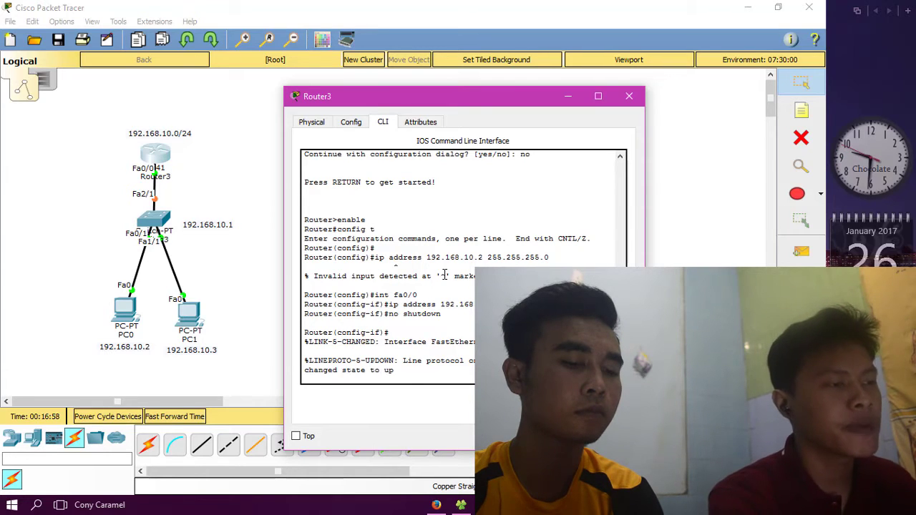
pyautogui.press('Return')
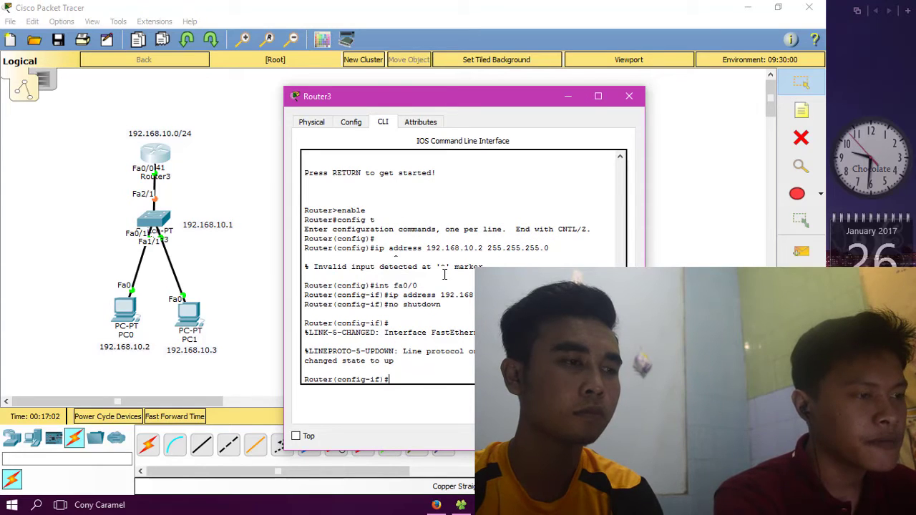
pyautogui.write('n')
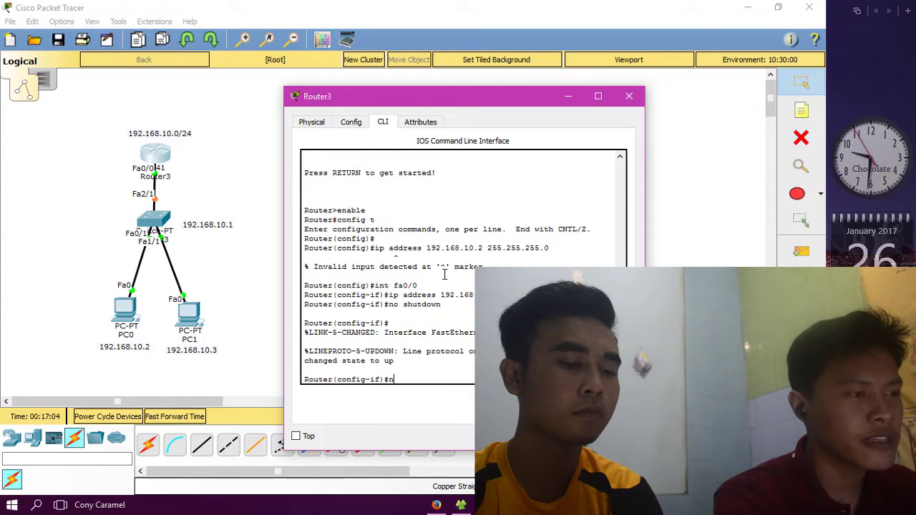
pyautogui.press('BackSpace')
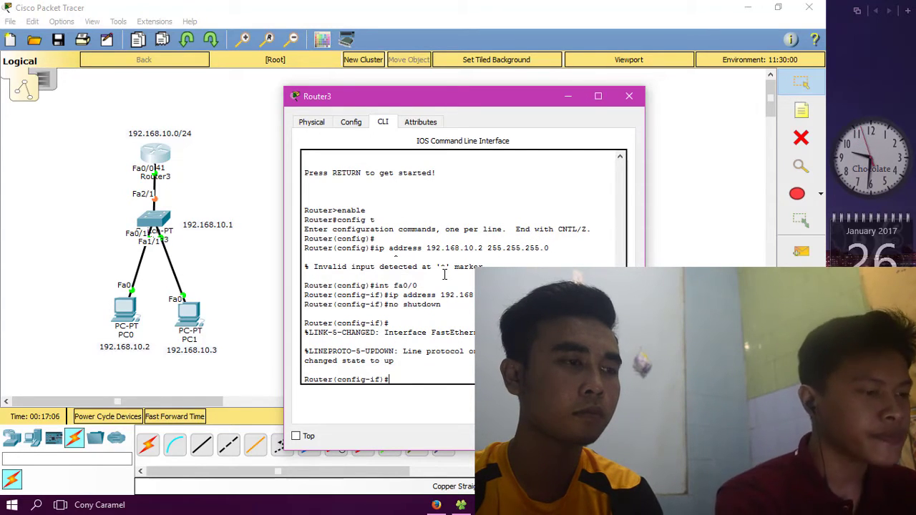
pyautogui.write('p ad')
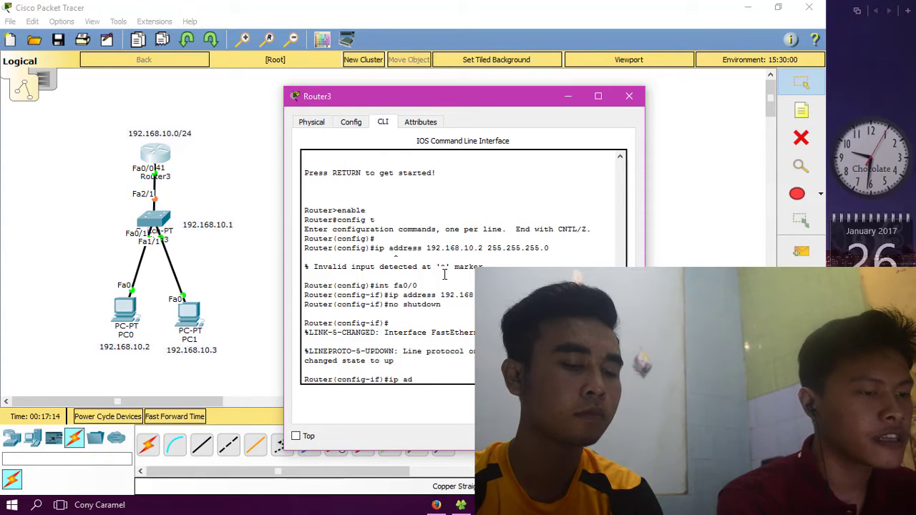
pyautogui.write('res')
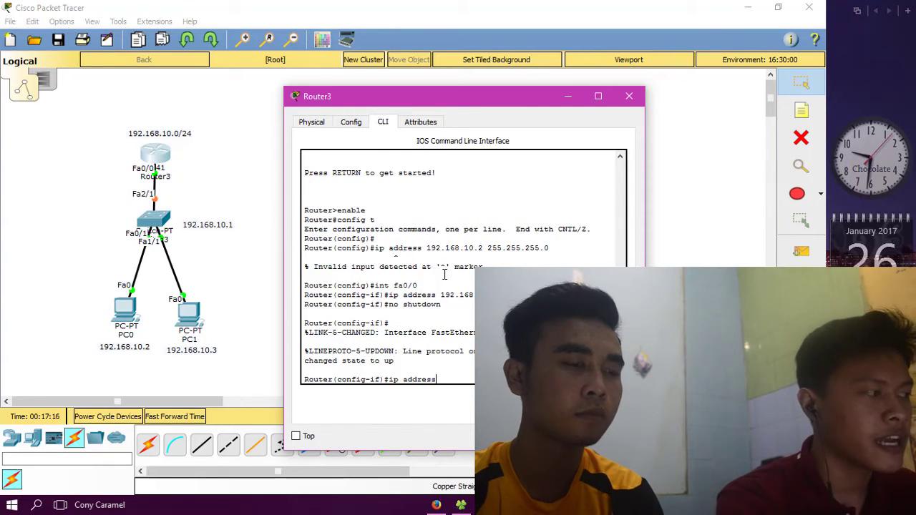
pyautogui.write('s ')
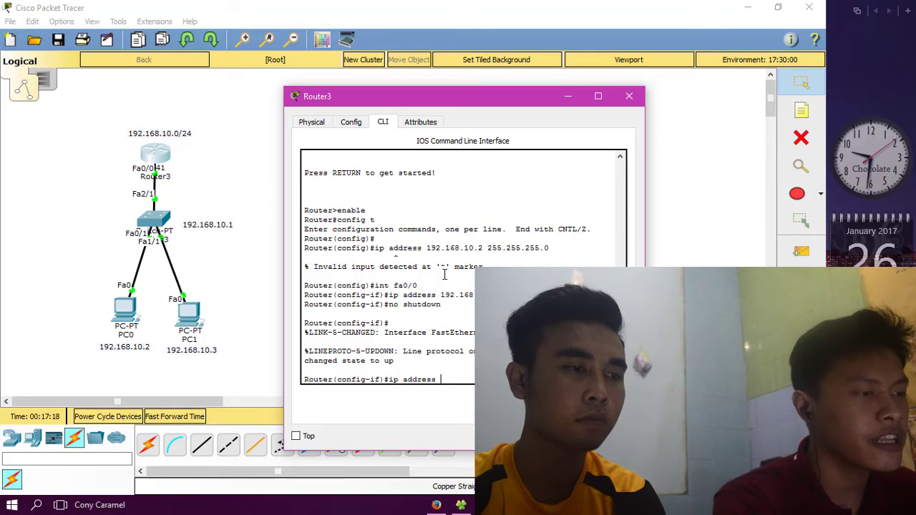
pyautogui.write('192.')
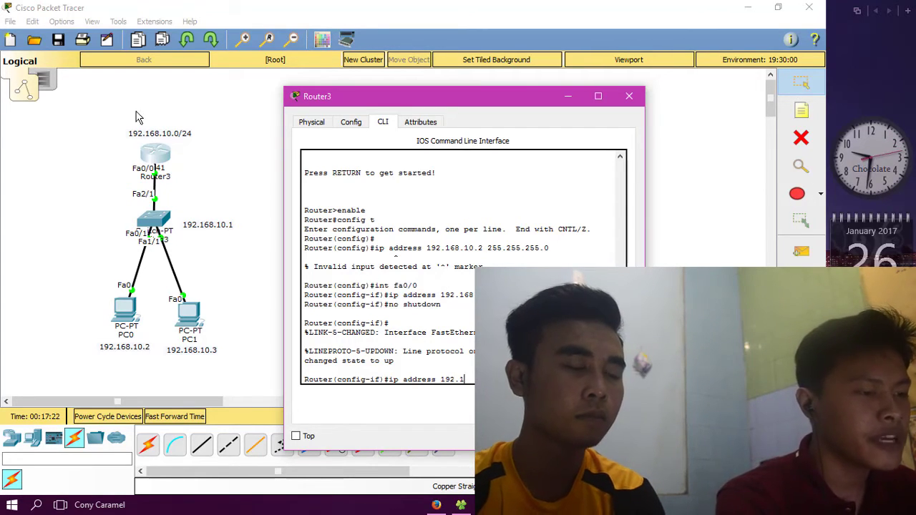
pyautogui.write('1')
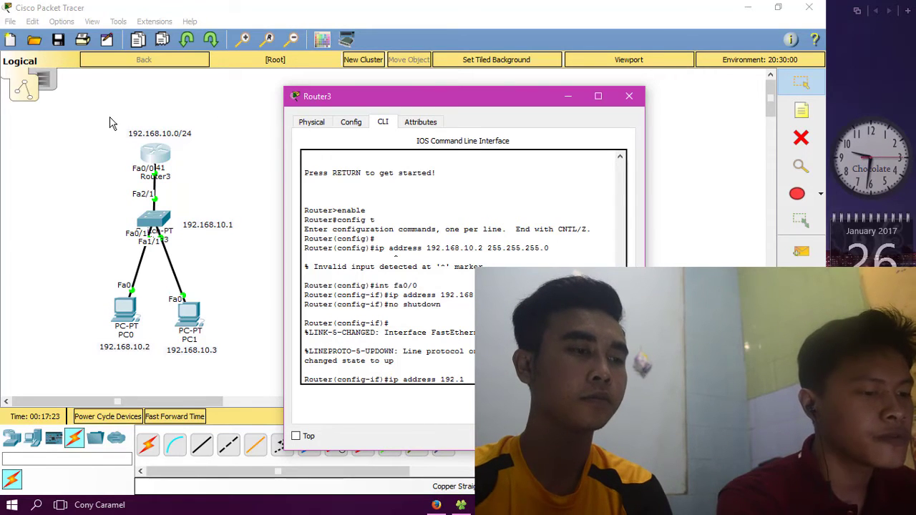
pyautogui.write('68')
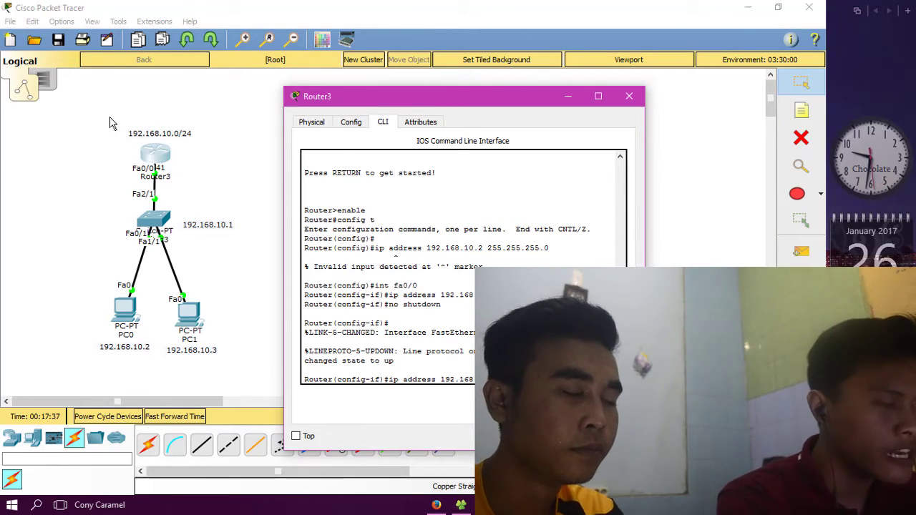
pyautogui.press('BackSpace')
pyautogui.press('BackSpace')
pyautogui.press('BackSpace')
pyautogui.press('BackSpace')
pyautogui.press('BackSpace')
pyautogui.press('BackSpace')
pyautogui.press('BackSpace')
pyautogui.press('BackSpace')
pyautogui.press('BackSpace')
pyautogui.press('BackSpace')
pyautogui.press('BackSpace')
pyautogui.press('BackSpace')
pyautogui.press('BackSpace')
pyautogui.press('BackSpace')
pyautogui.press('BackSpace')
pyautogui.press('BackSpace')
pyautogui.press('BackSpace')
pyautogui.press('BackSpace')
pyautogui.press('BackSpace')
pyautogui.press('BackSpace')
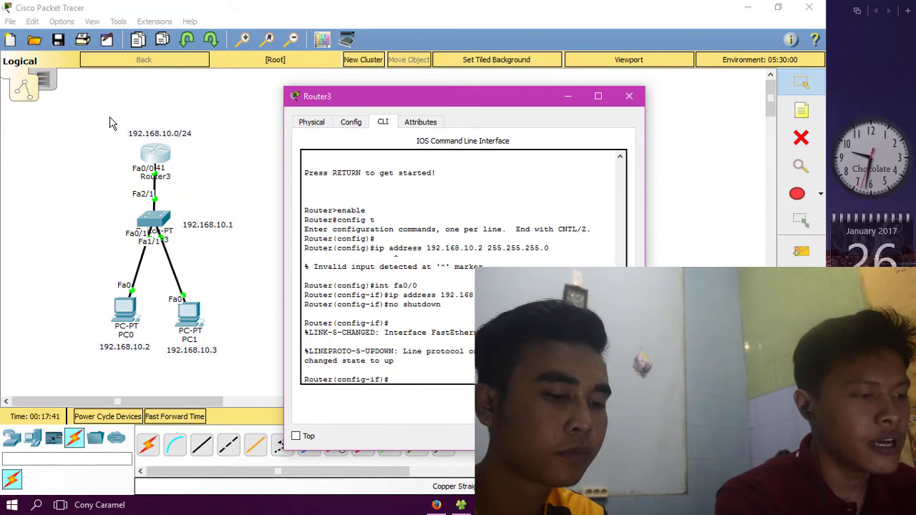
# Switch to interface configuration mode for Router3's serial port with int se0/0/0
pyautogui.write('int')
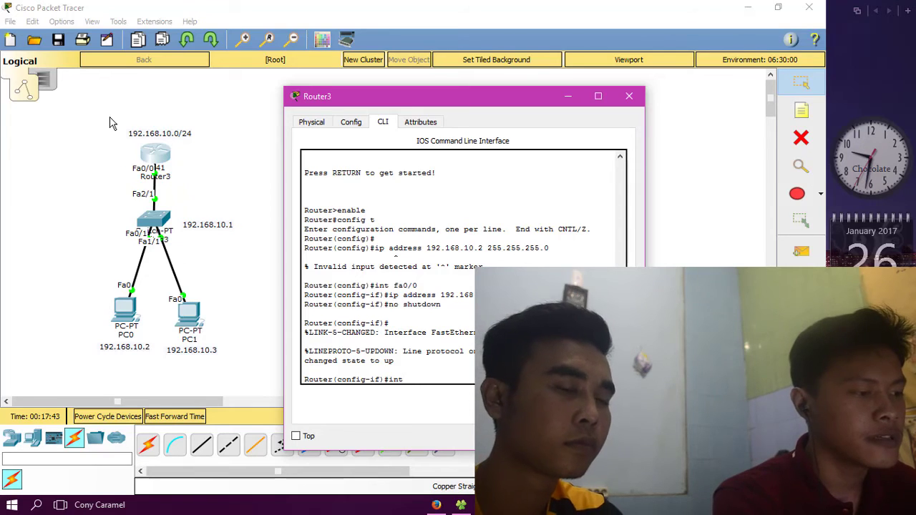
pyautogui.write('se')
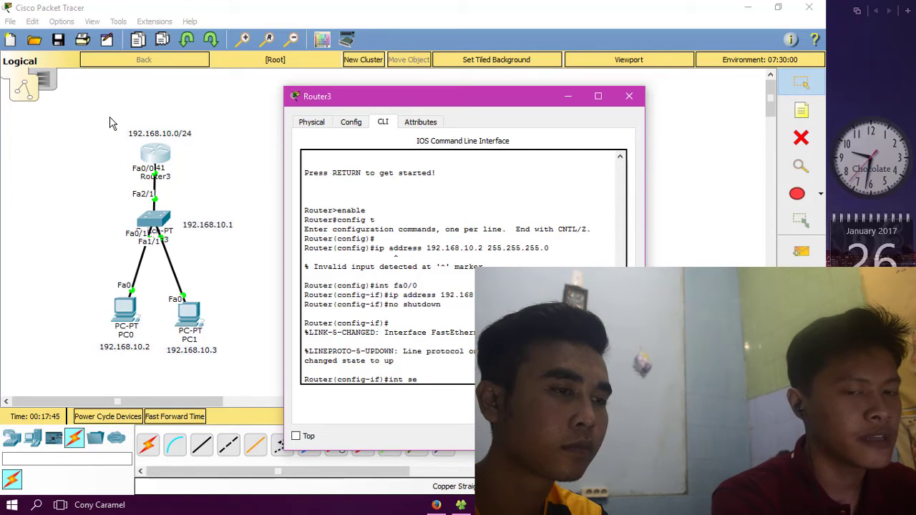
pyautogui.write('0/0/0')
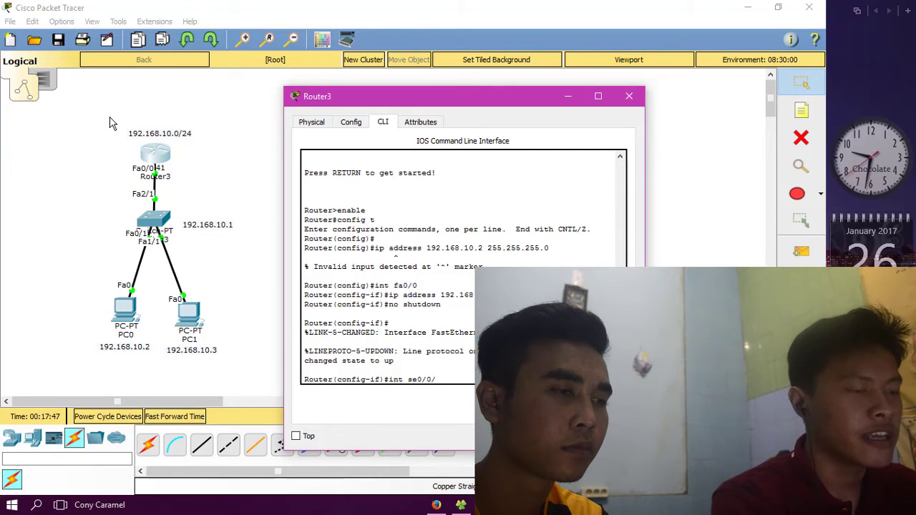
pyautogui.press('Return')
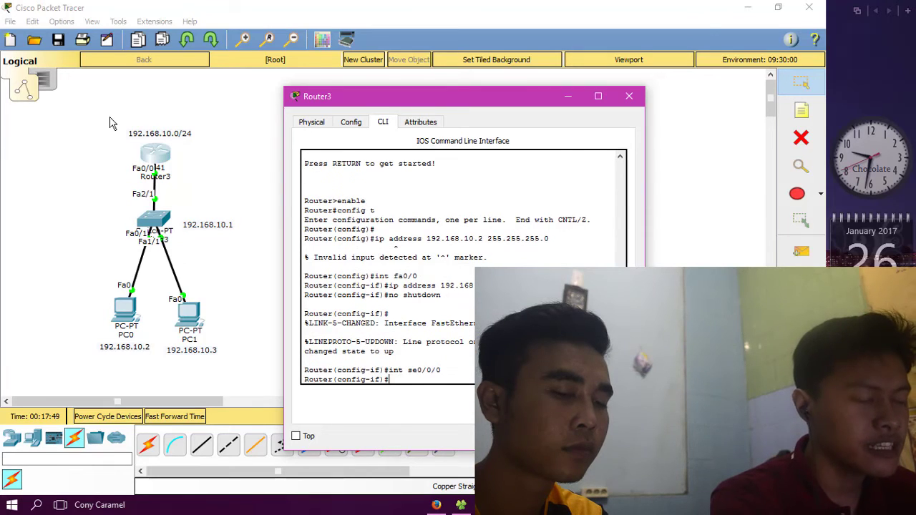
# Try to assign a 192.168.10 address with a /24 mask to Router3's se0/0/0 interface using the ip address command
pyautogui.write('ip add')
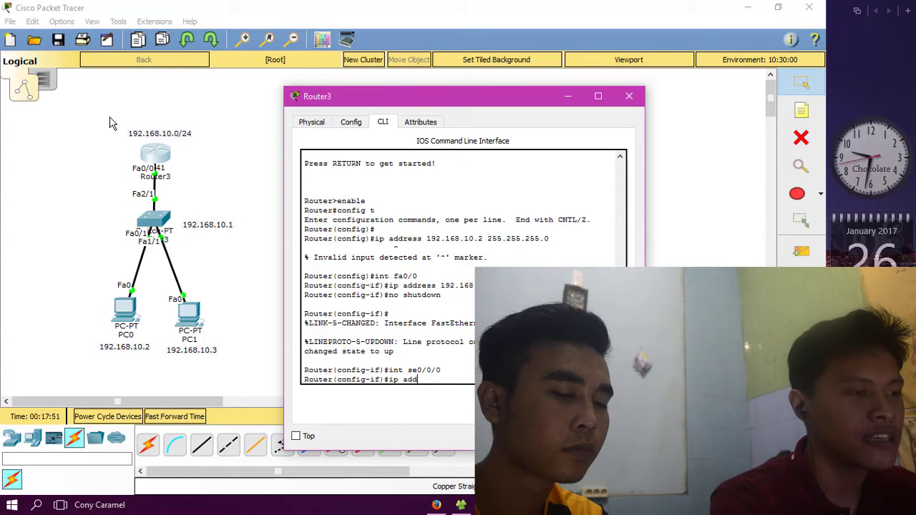
pyautogui.write('ress')
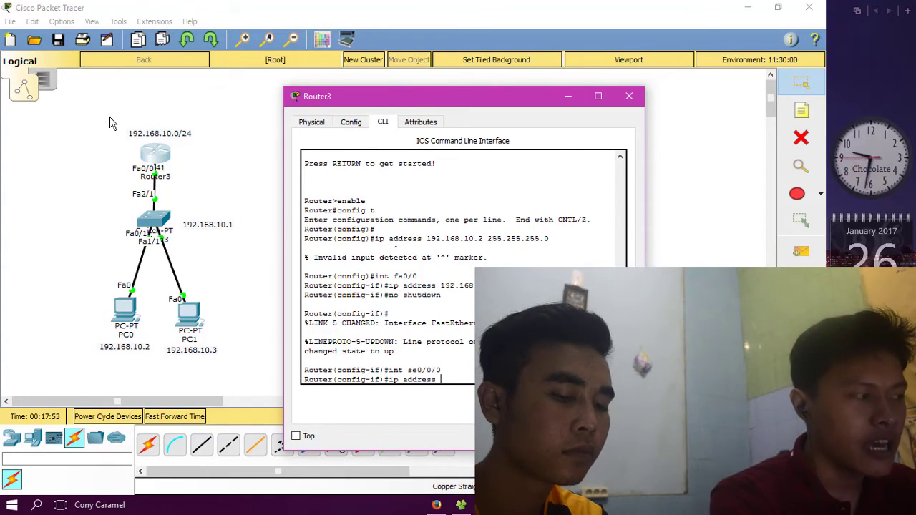
pyautogui.write(' 19')
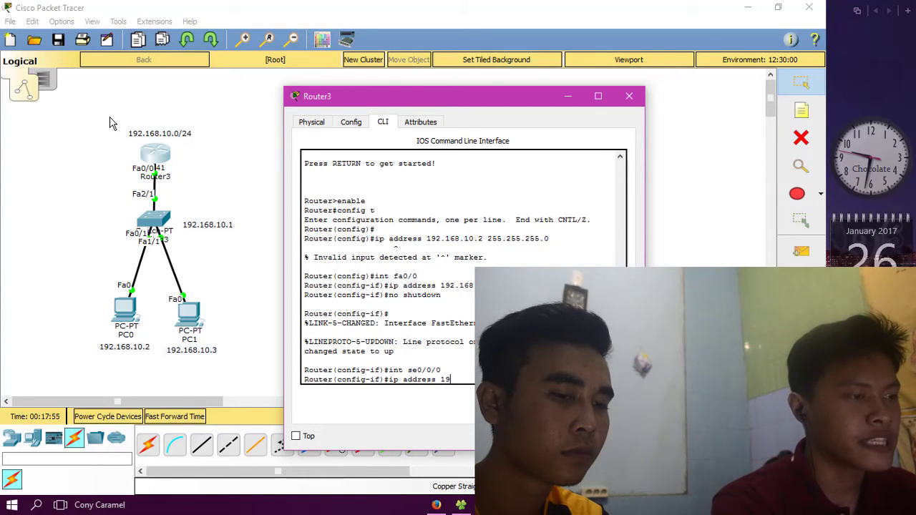
pyautogui.write('2.16')
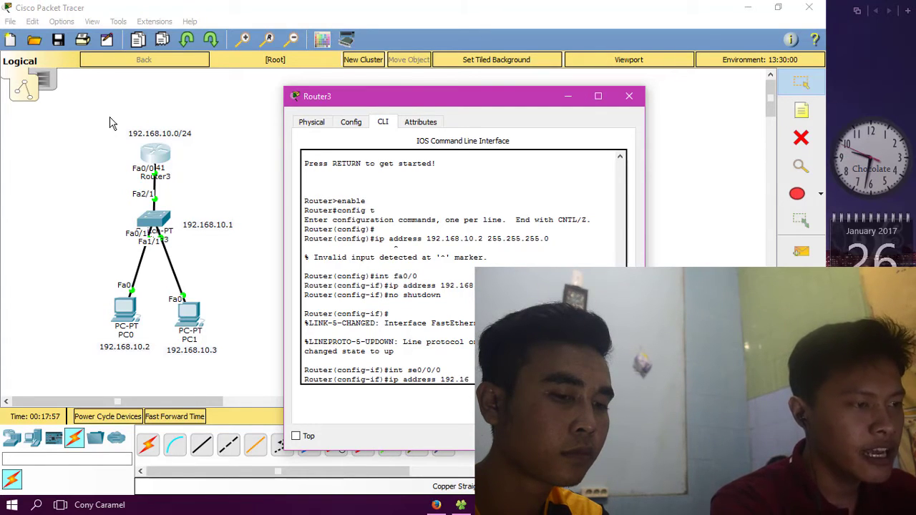
pyautogui.write('8')
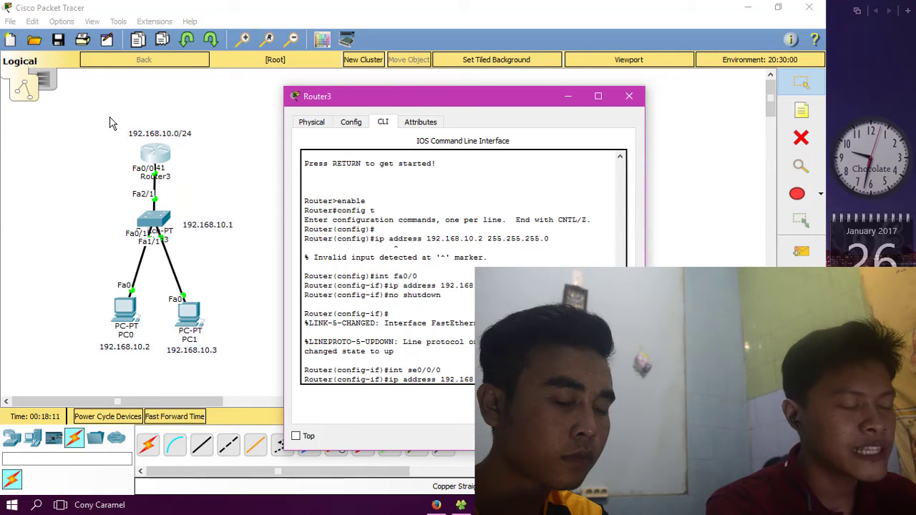
pyautogui.press('Return')
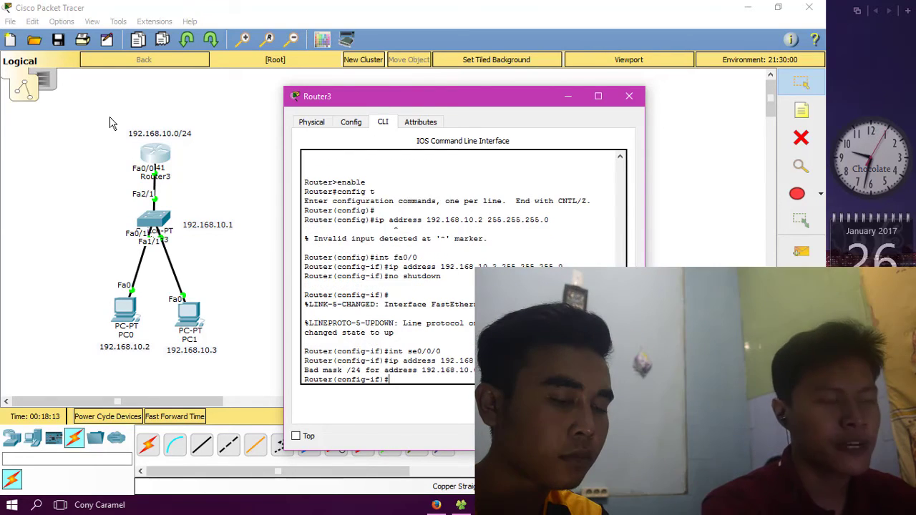
# Set the clock rate of Router3's se0/0/0 interface to 64000
pyautogui.write('clo')
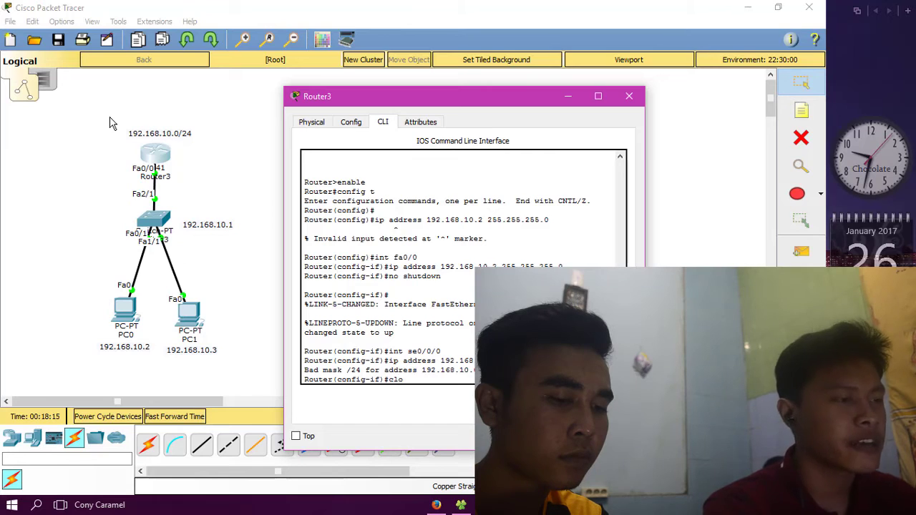
pyautogui.write('ck')
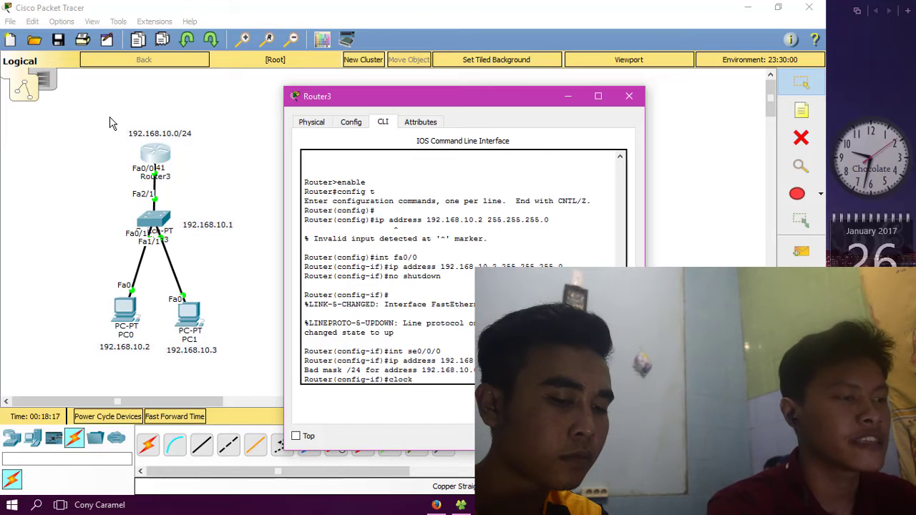
pyautogui.write(' rate')
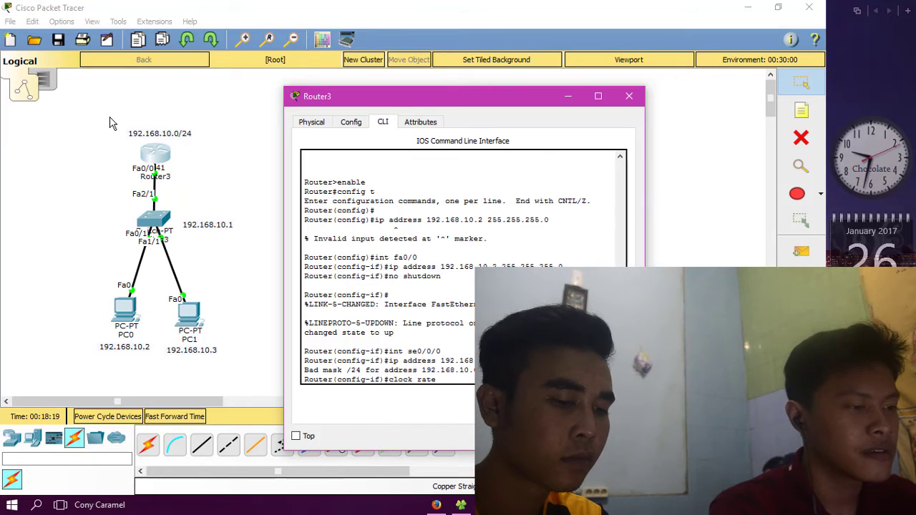
pyautogui.write(' 640')
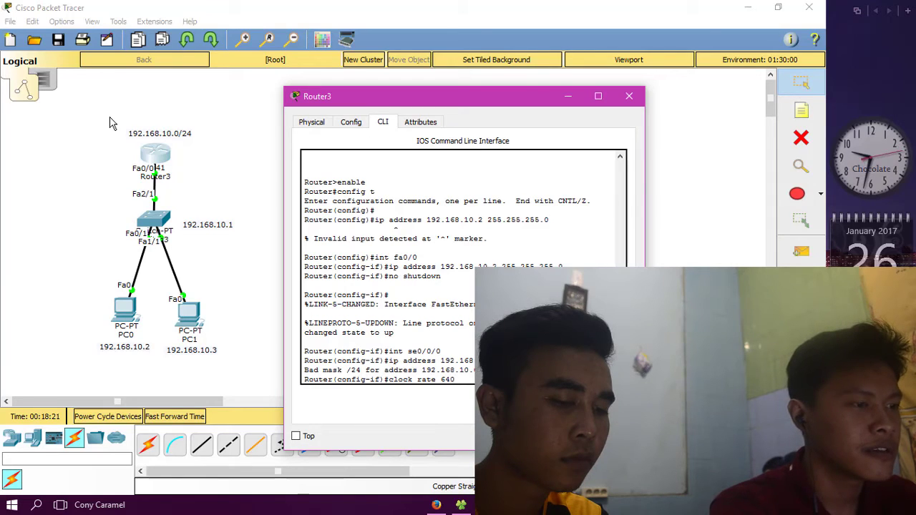
pyautogui.write('00')
pyautogui.press('Return')
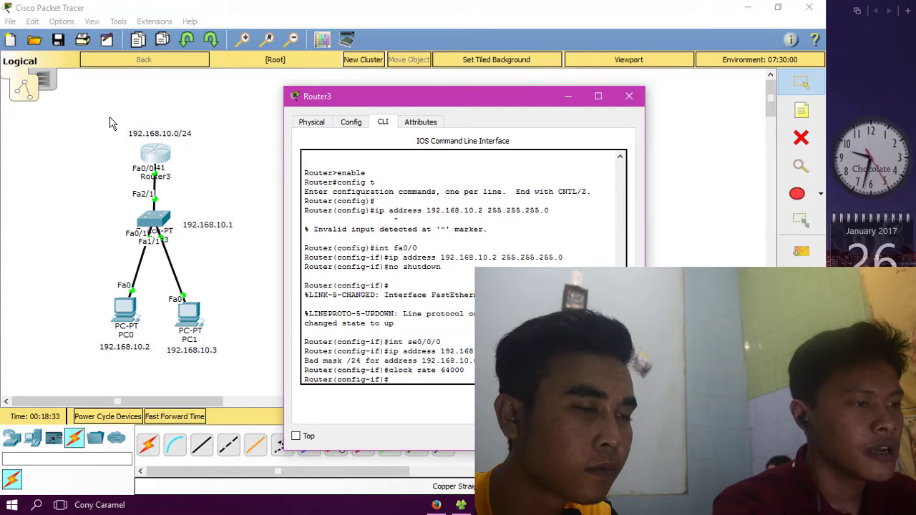
# Enable Router3's se0/0/0 interface with the no shutdown command
pyautogui.write('no sh')
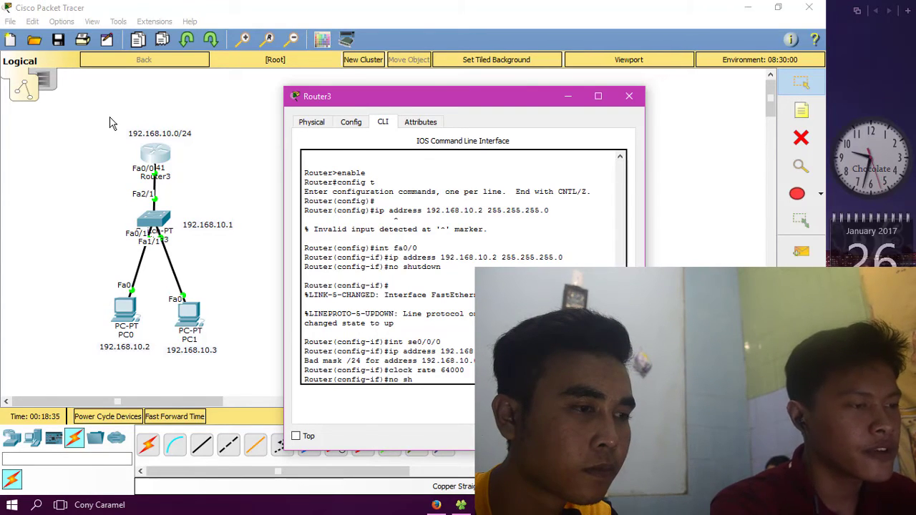
pyautogui.write('utdow')
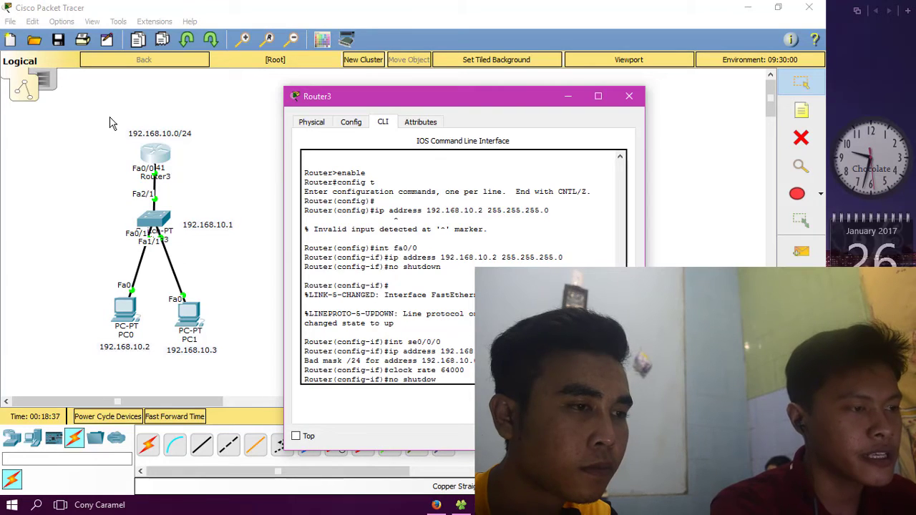
pyautogui.write('n')
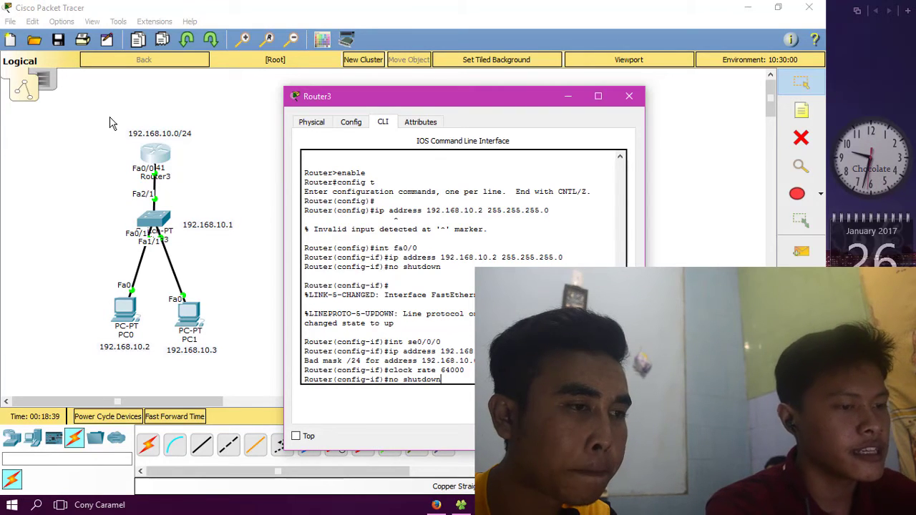
pyautogui.press('Return')
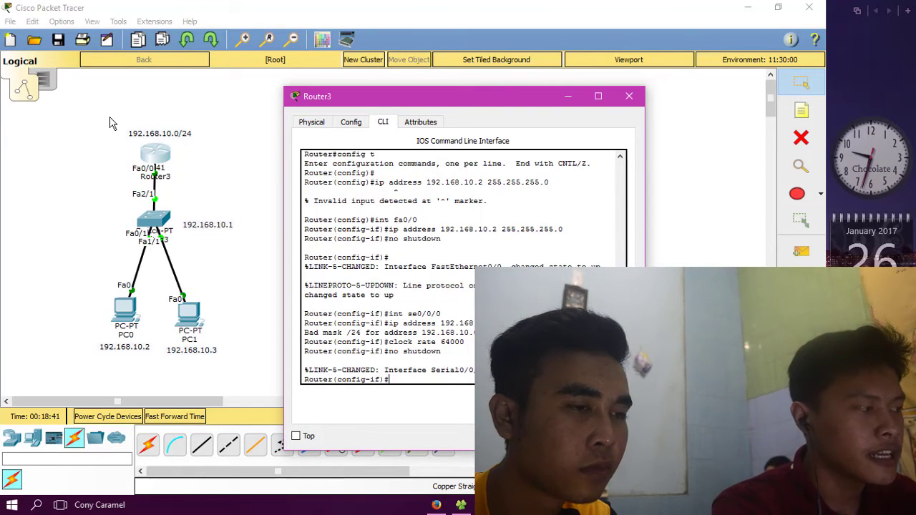
# Exit interface and global configuration modes on Router3 to return to the privileged EXEC prompt
pyautogui.write('exit')
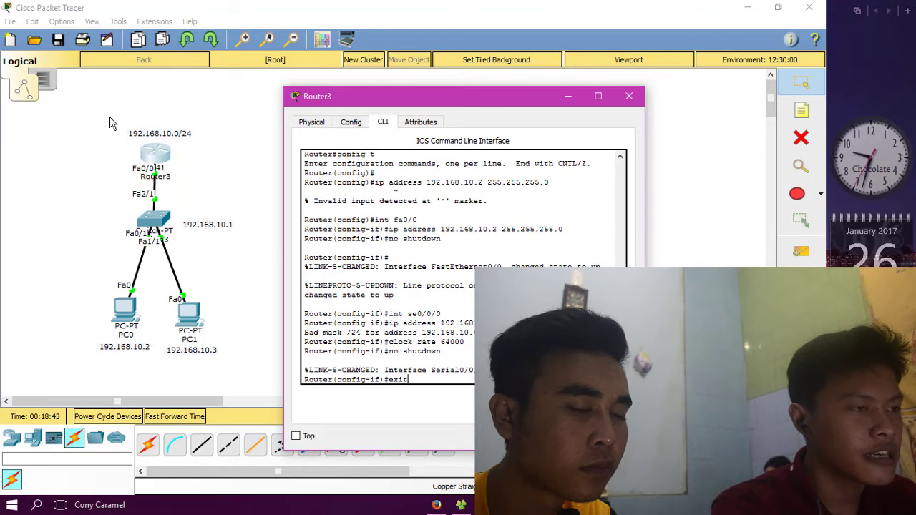
pyautogui.press('Return')
pyautogui.write('ex')
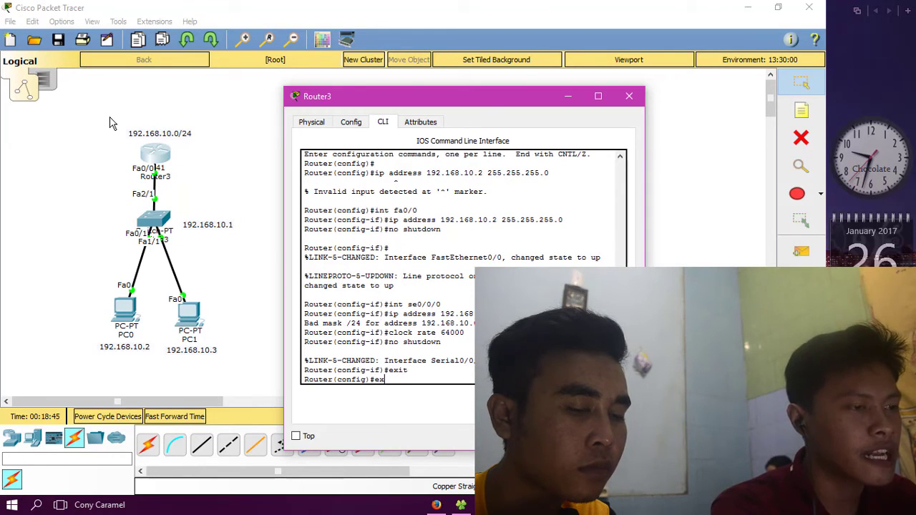
pyautogui.write('it')
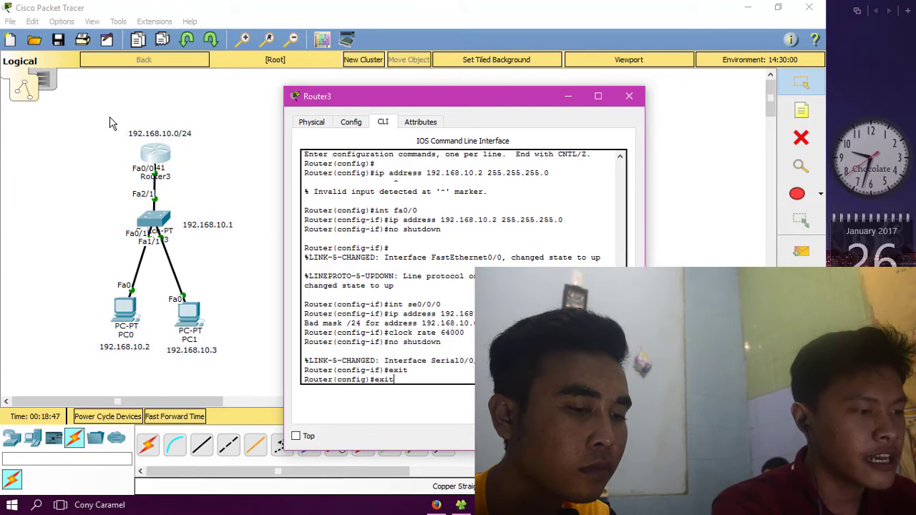
pyautogui.press('Return')
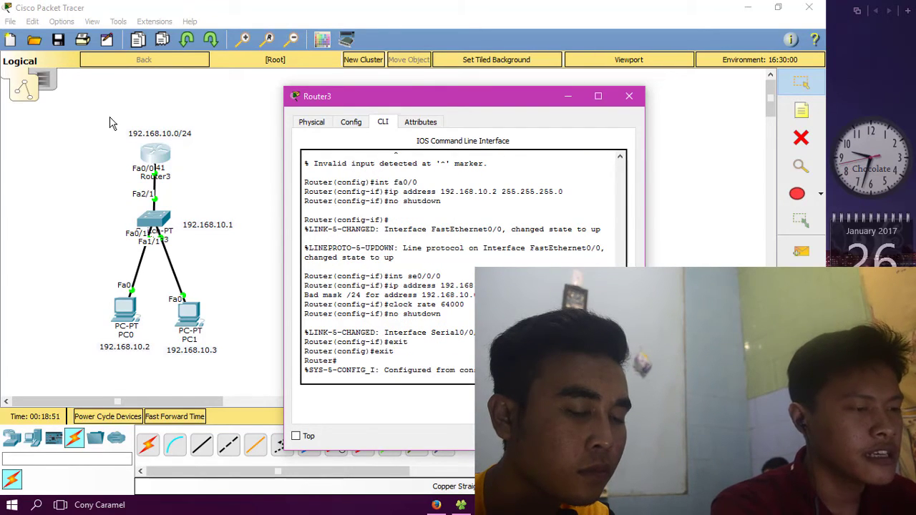
pyautogui.press('Return')
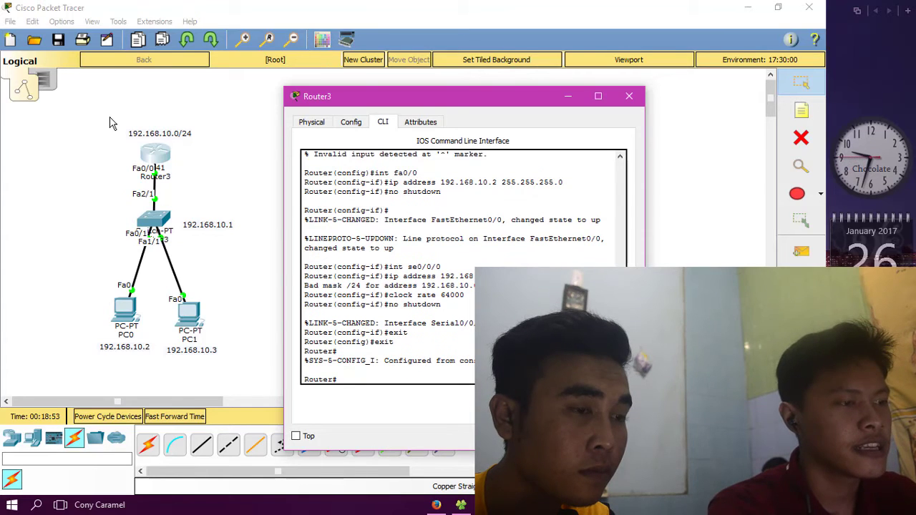
# Try to save Router3's configuration with the command copy runing-config startup-config
pyautogui.write('copy ')
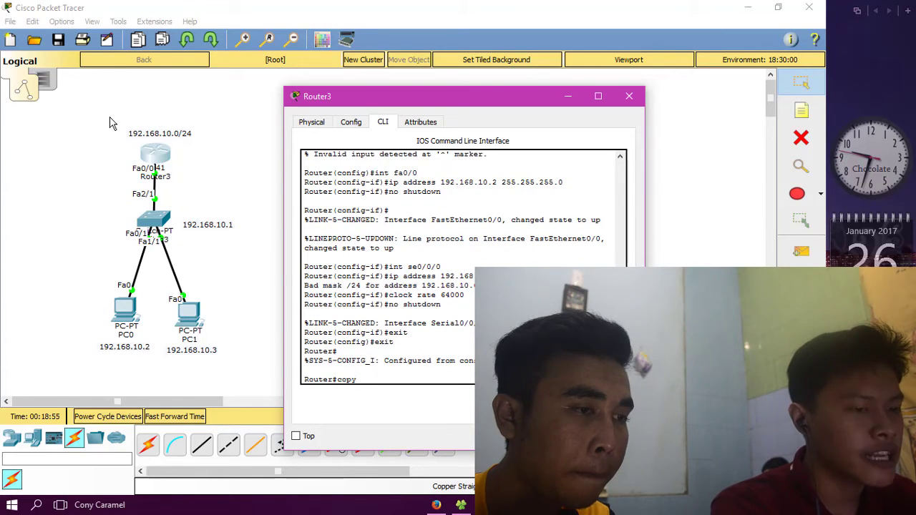
pyautogui.write('run')
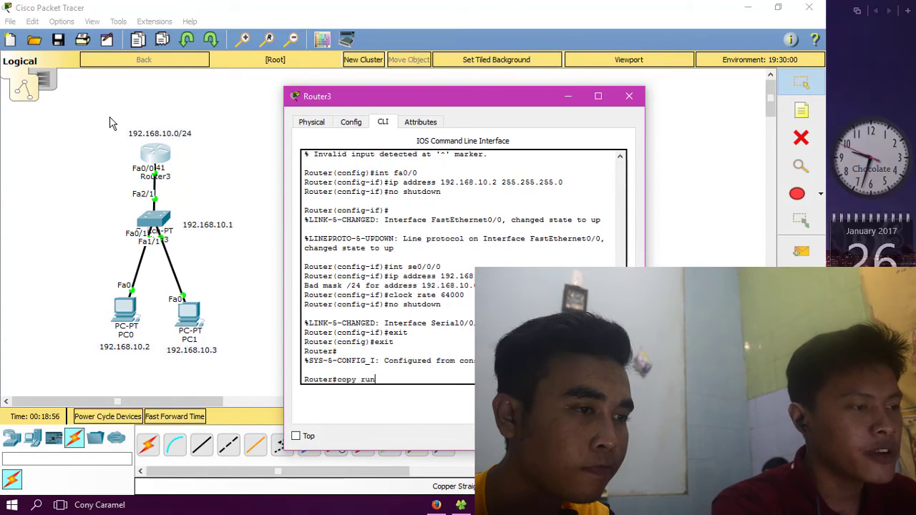
pyautogui.write('ing-')
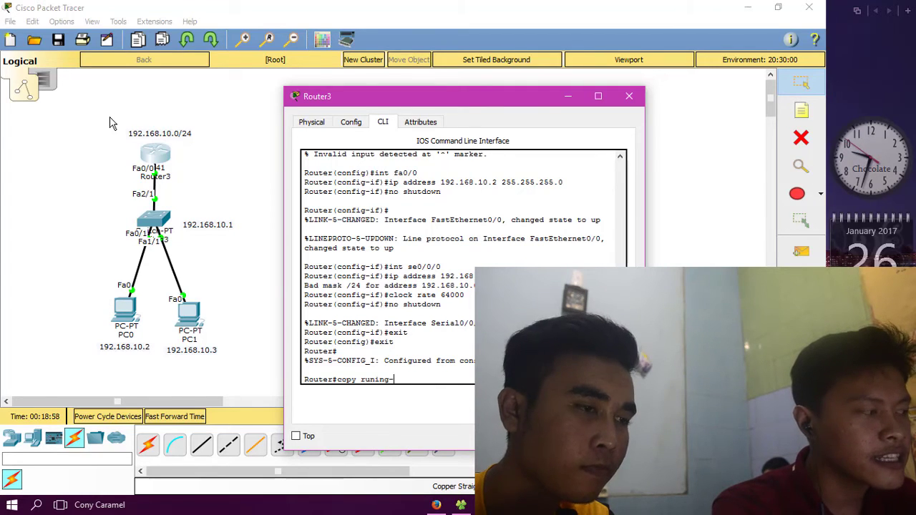
pyautogui.write('confi')
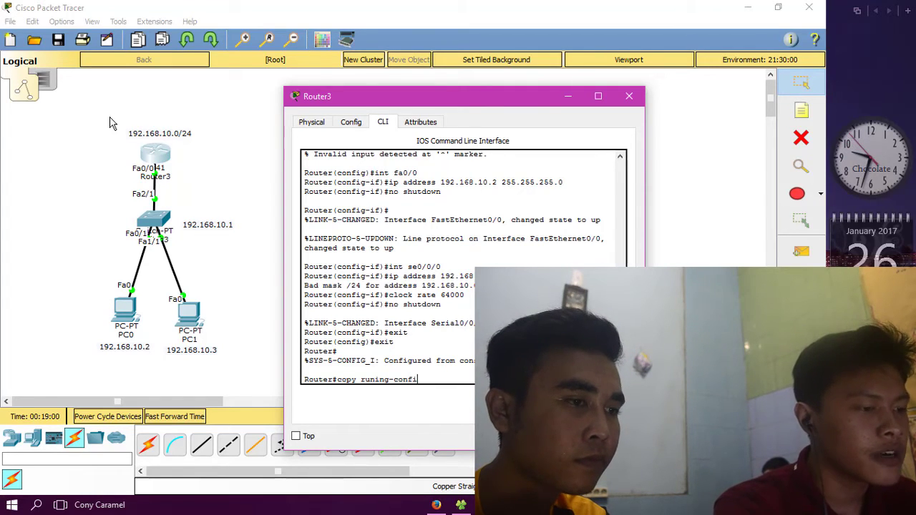
pyautogui.write('g st')
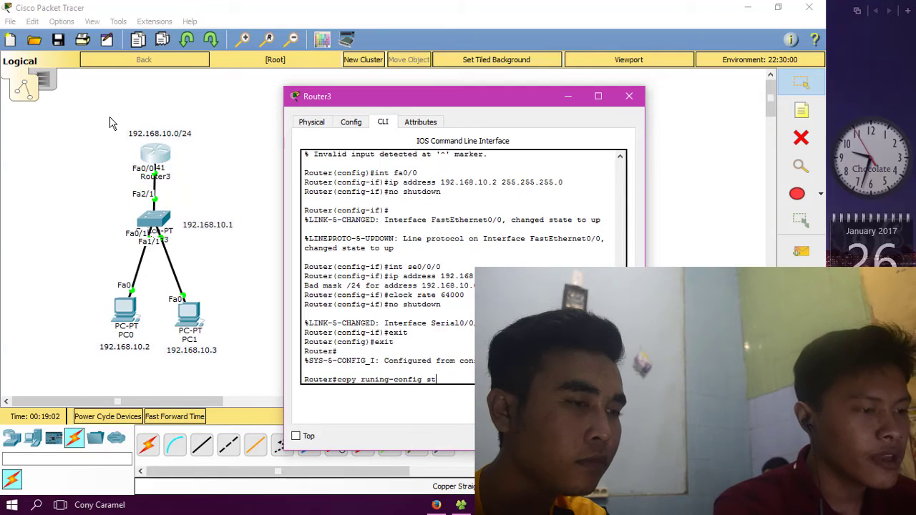
pyautogui.write('artup-co')
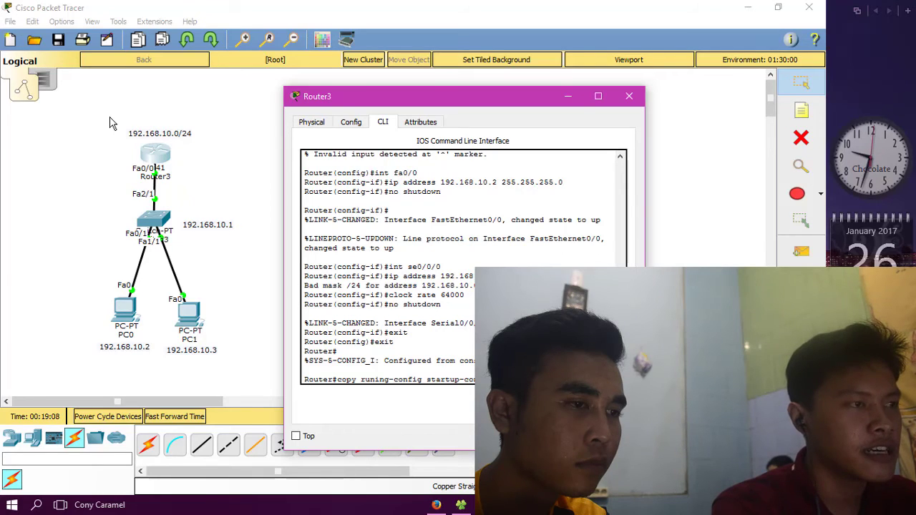
pyautogui.press('Return')
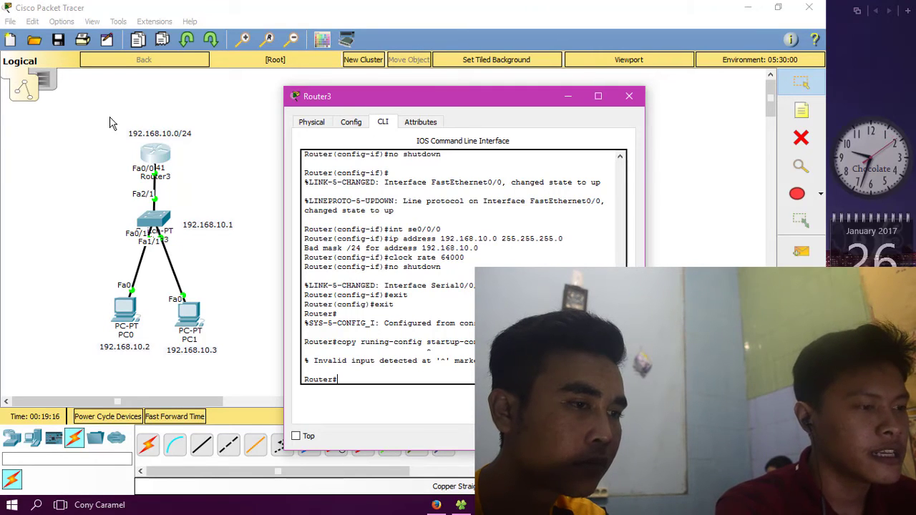
pyautogui.press('Return')
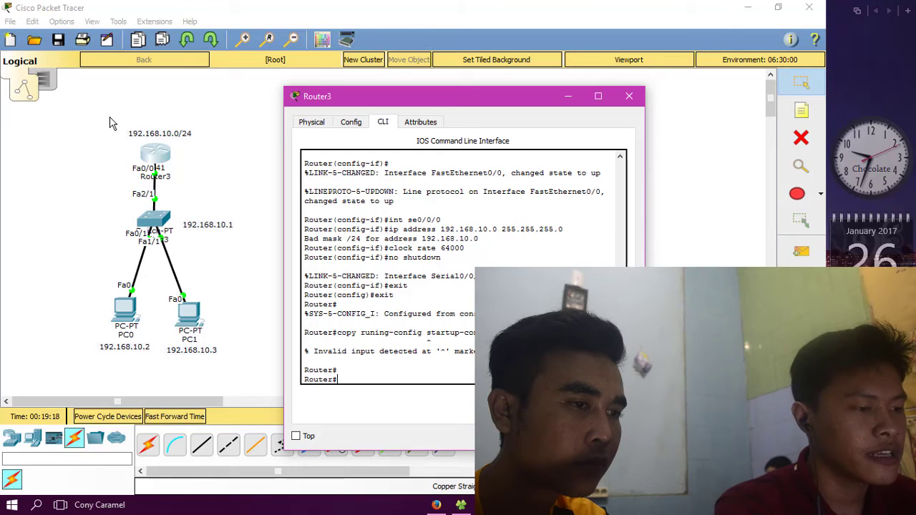
# Save Router3's configuration with copy running-config startup-config, accepting the default destination filename
pyautogui.write('copy')
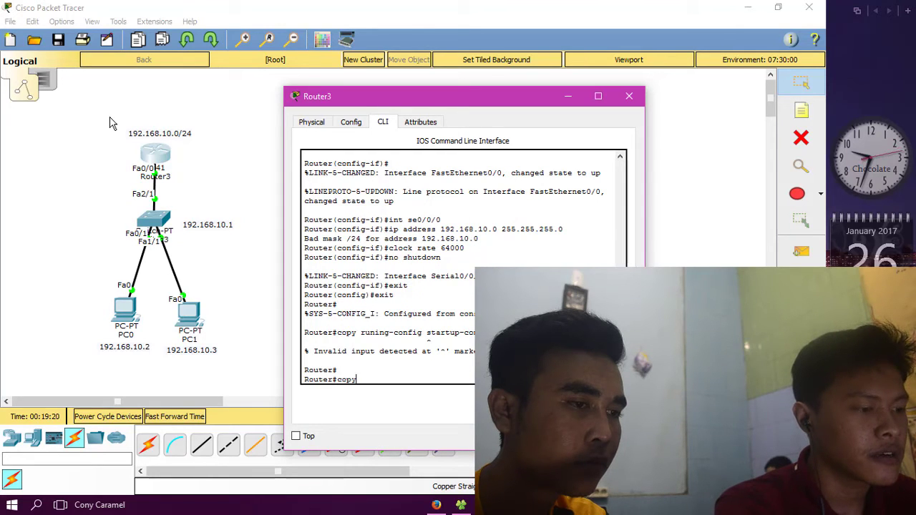
pyautogui.write(' running')
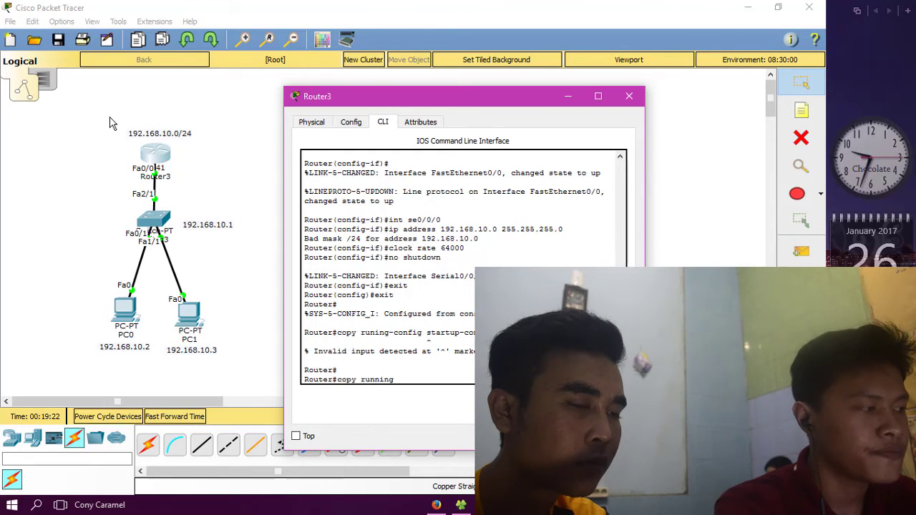
pyautogui.write('-c')
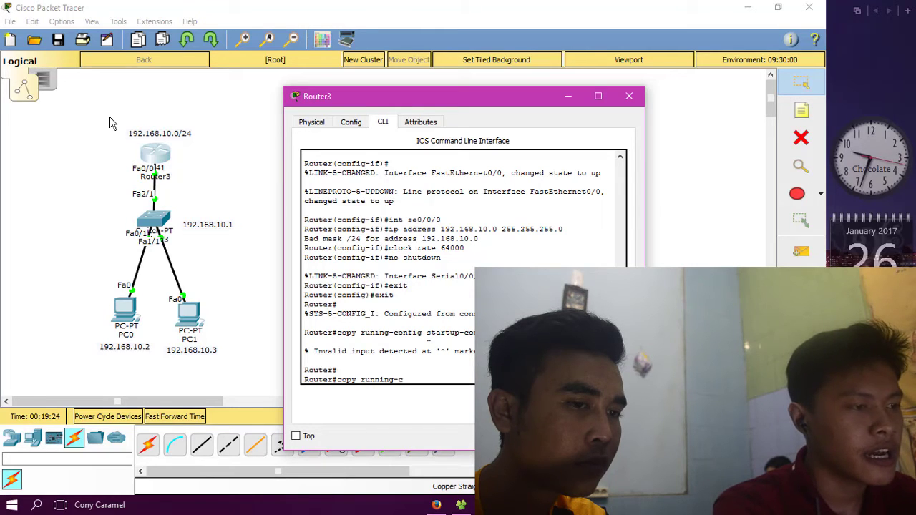
pyautogui.write('onfig')
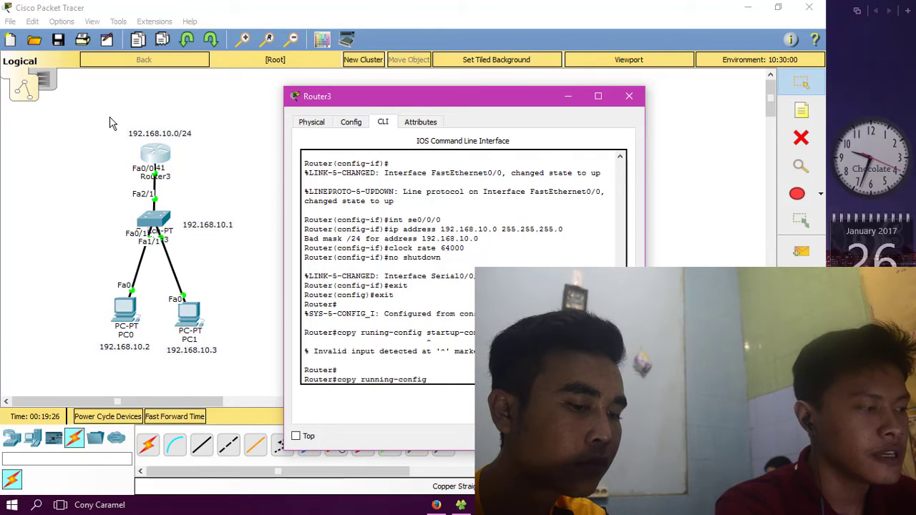
pyautogui.write(' start')
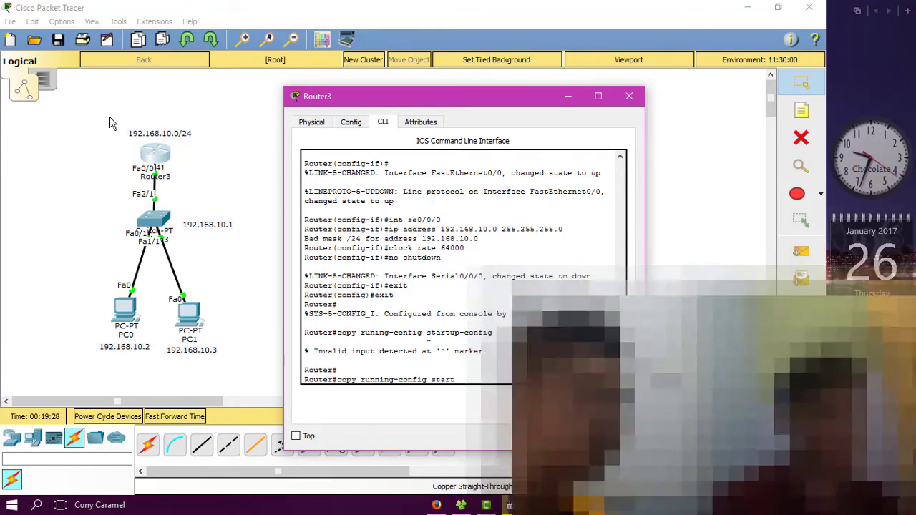
pyautogui.write('uc-config')
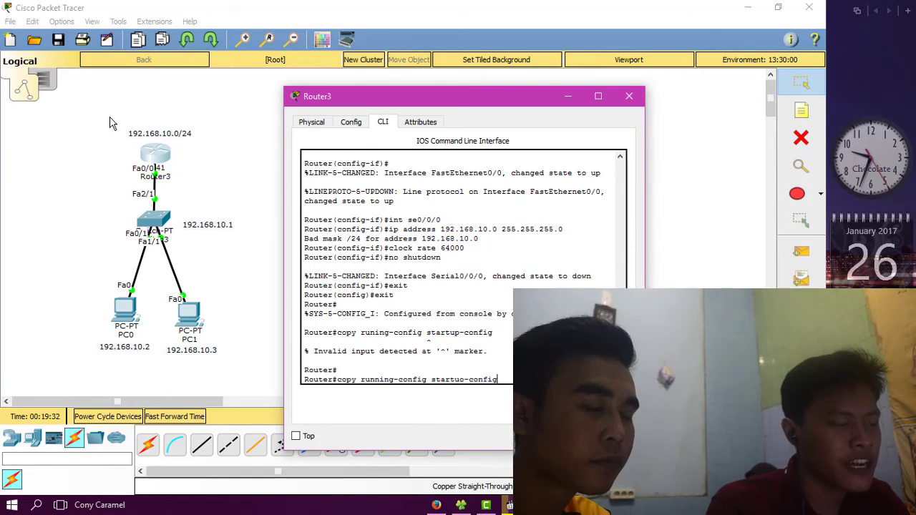
pyautogui.press('Left')
pyautogui.press('Left')
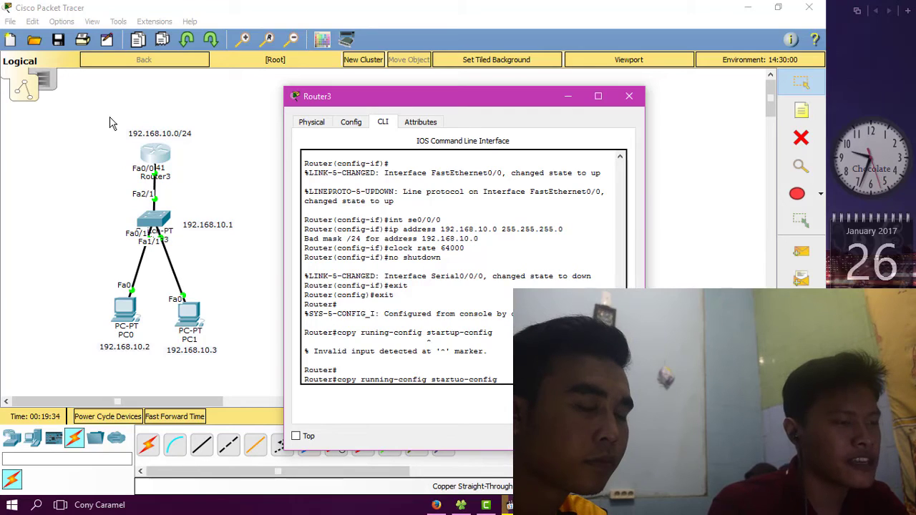
pyautogui.press('BackSpace')
pyautogui.write('p')
pyautogui.press('Return')
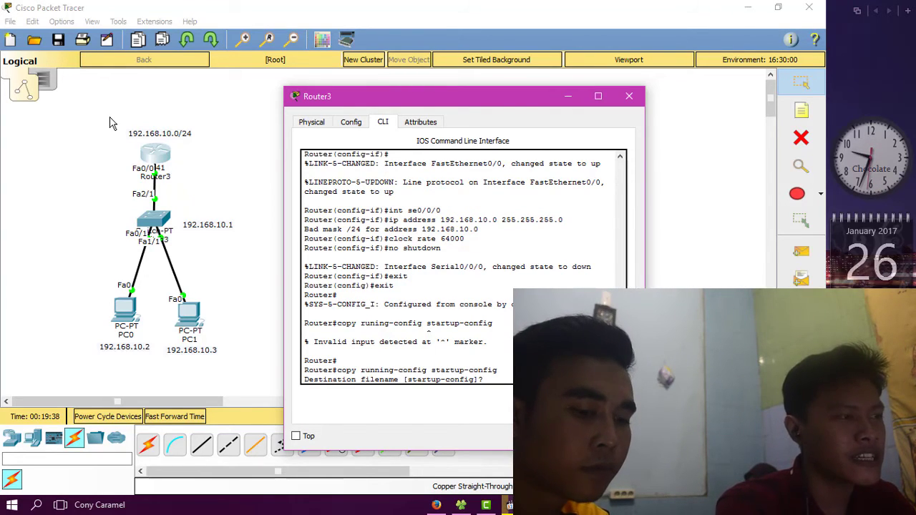
pyautogui.press('Return')
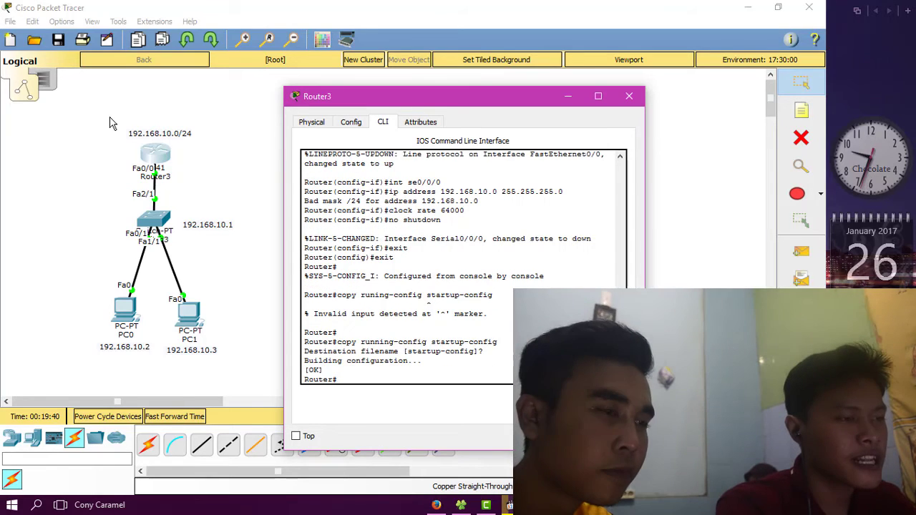